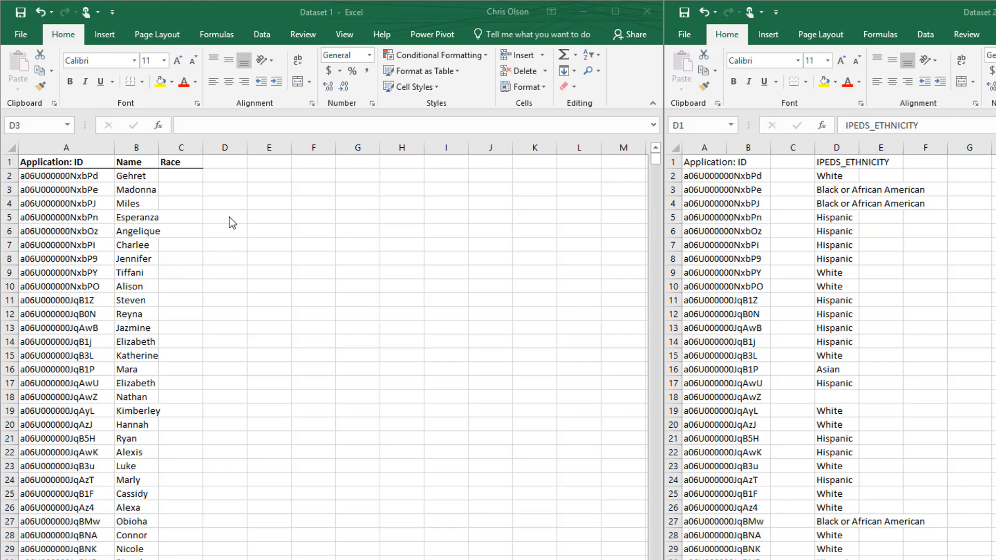
Sort the Dataset 1 records, from row 2 down across both filled columns, by Application: ID from A to Z
click(71, 177)
click(72, 177)
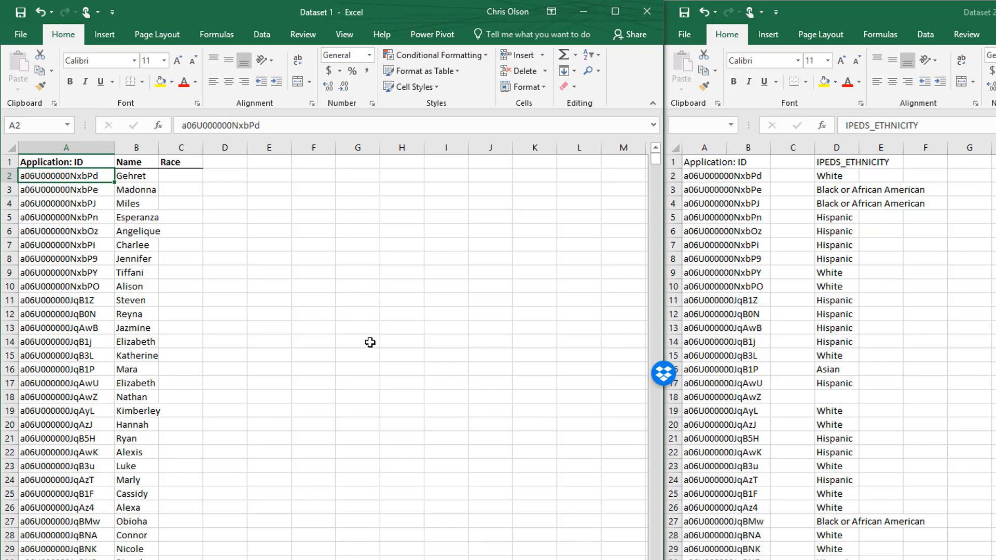
key(ctrl+shift+Down)
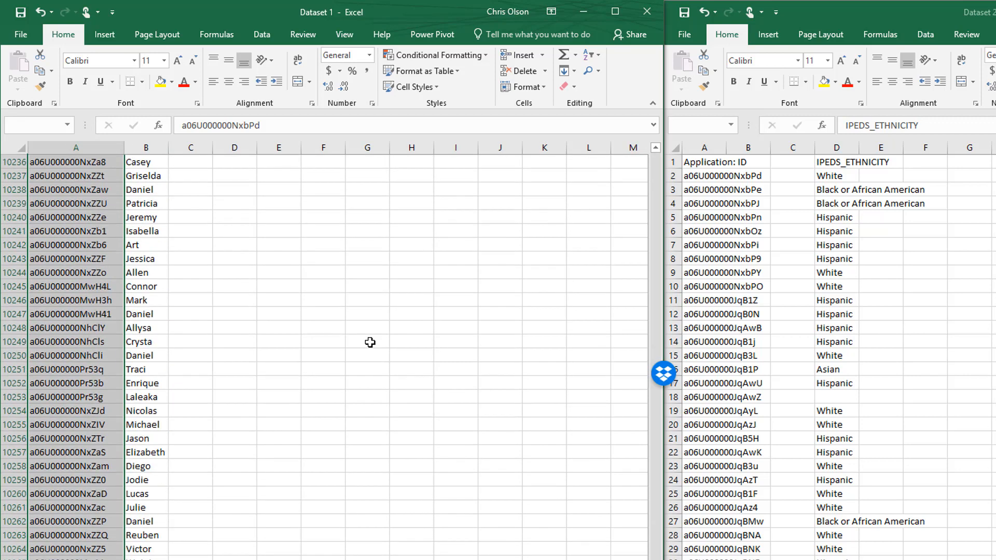
key(ctrl+shift+Right)
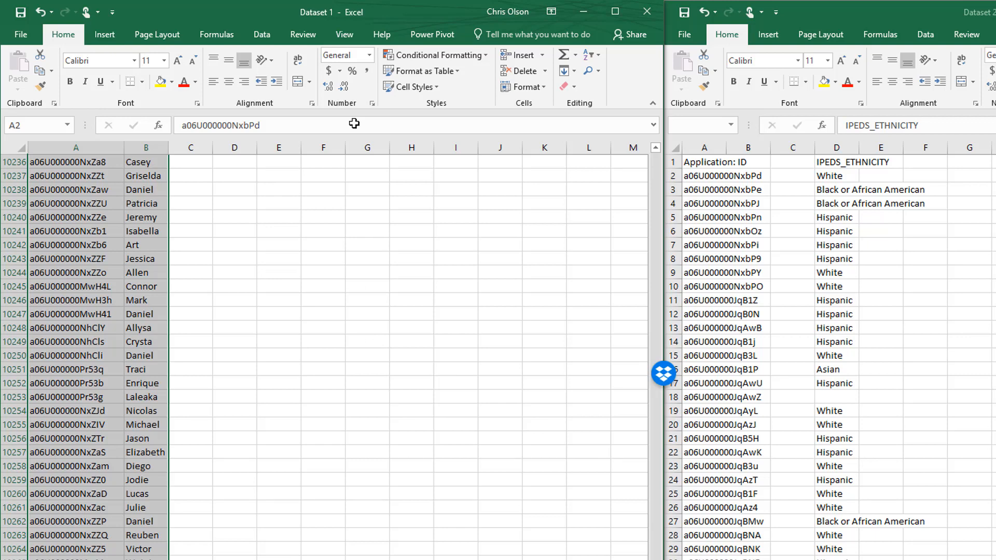
click(262, 34)
click(299, 65)
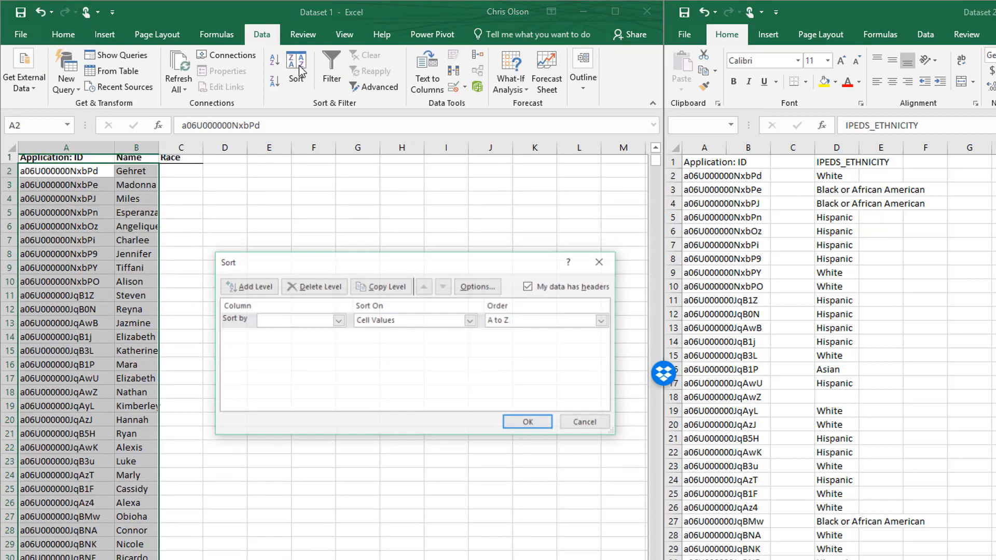
click(338, 321)
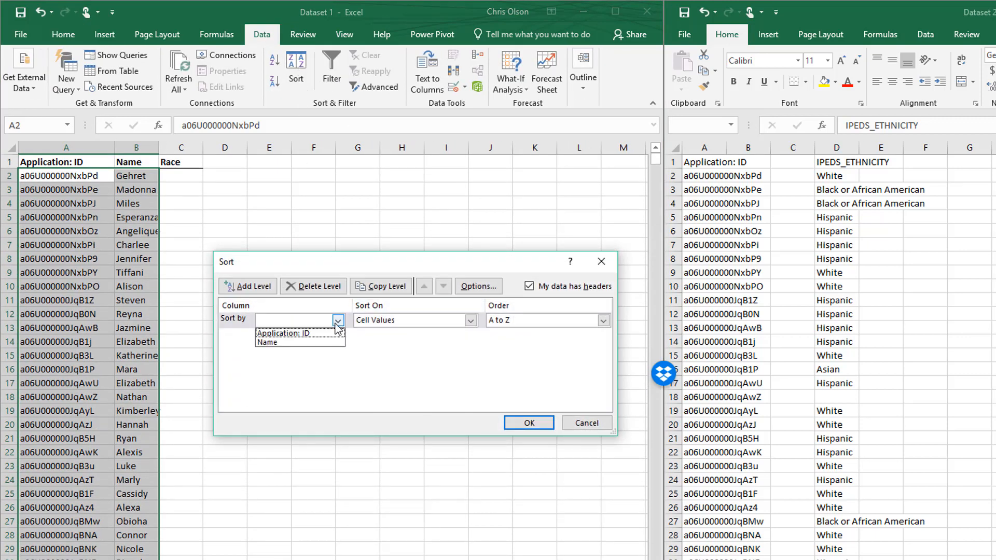
click(282, 333)
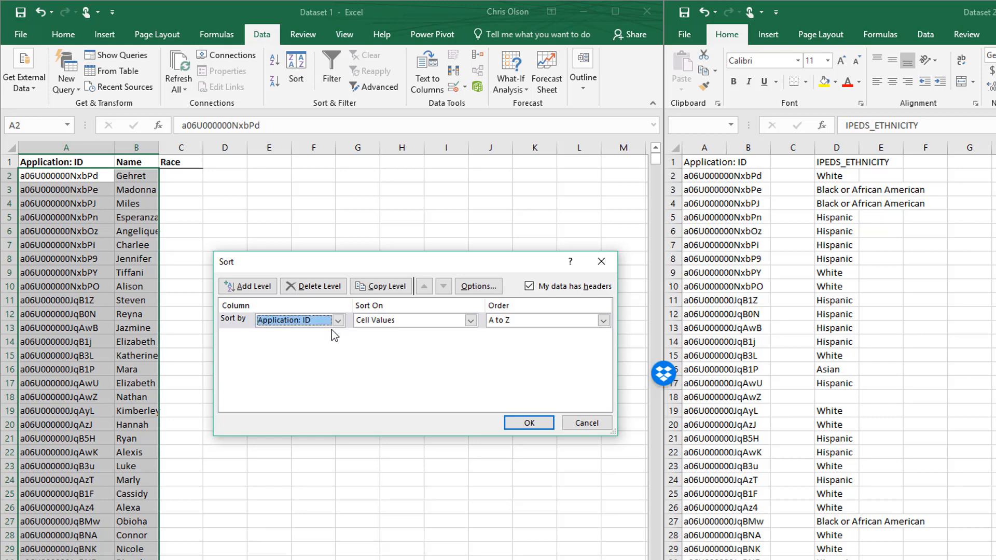
click(511, 424)
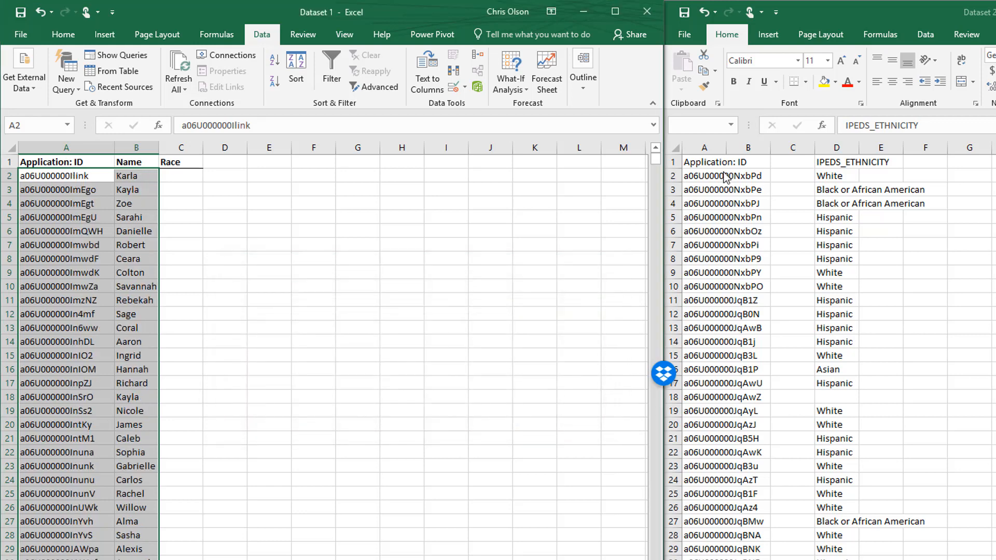
Sort all Dataset 2 records from row 2 down by Column A, from A to Z
click(726, 177)
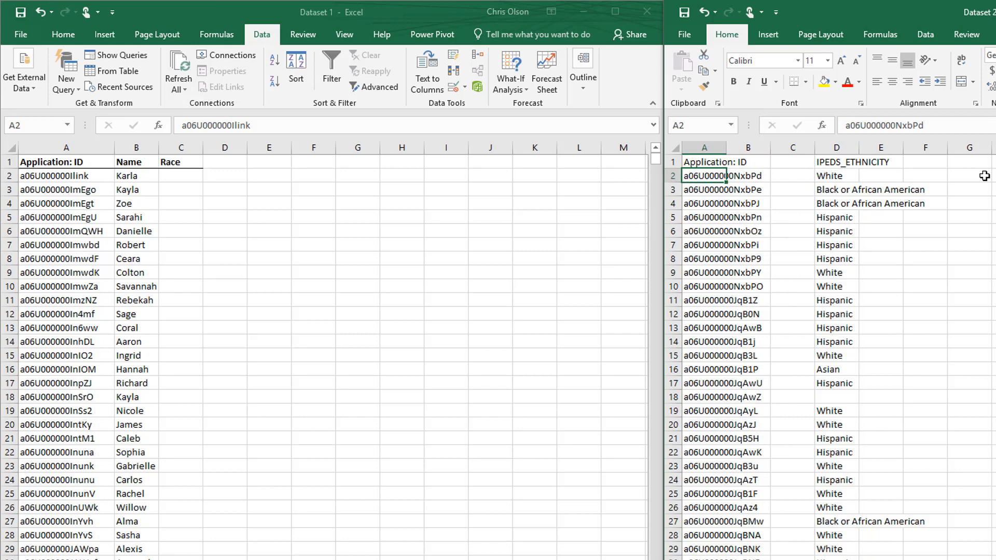
key(ctrl+shift+End)
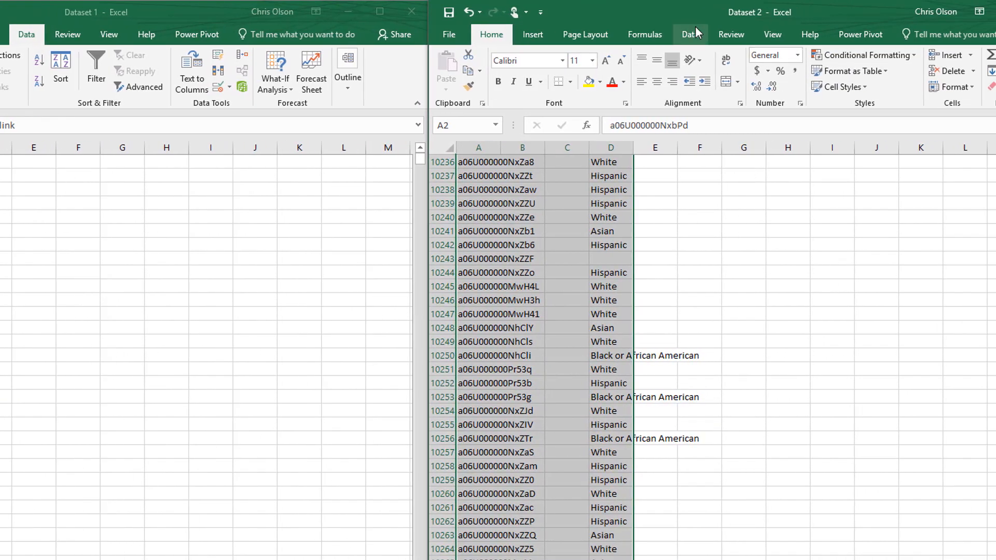
click(690, 34)
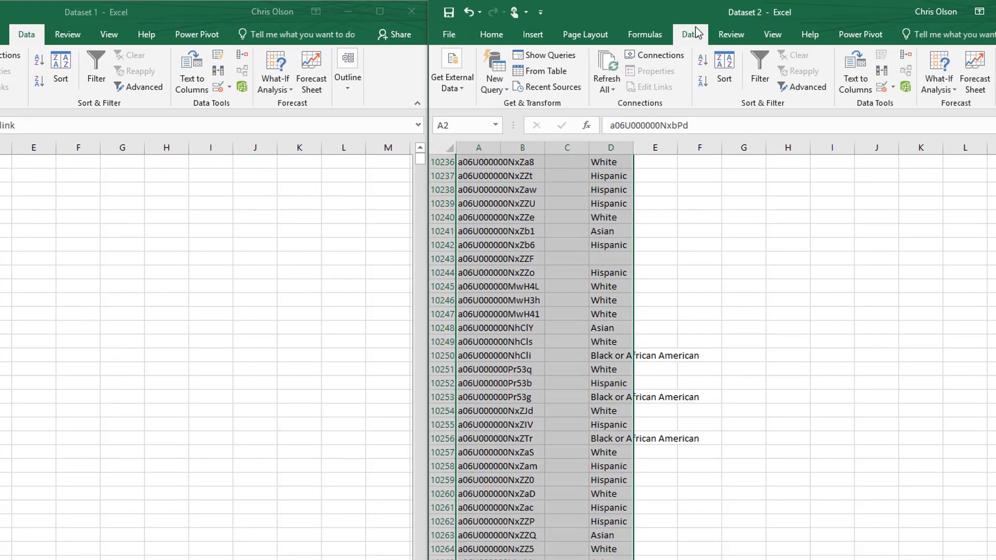
click(723, 73)
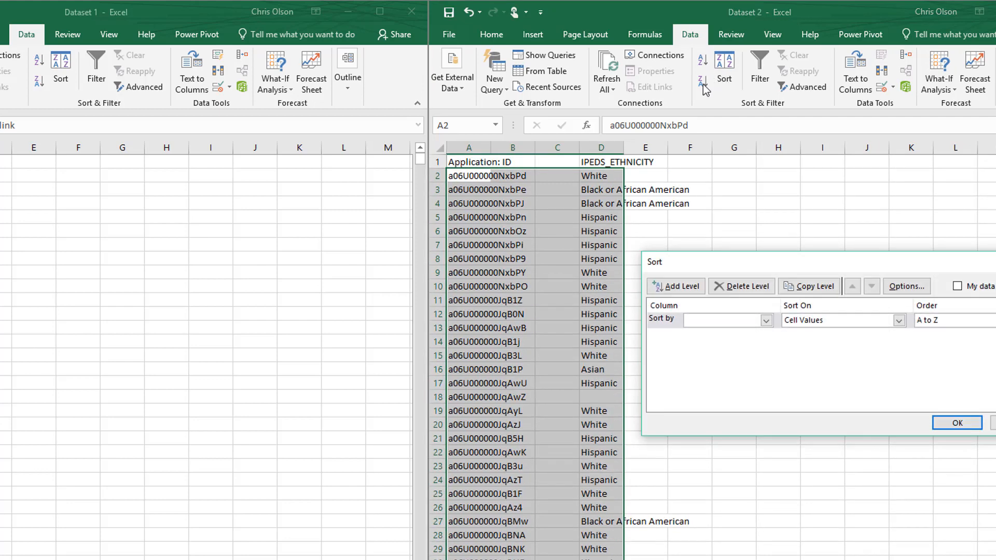
click(766, 320)
click(764, 335)
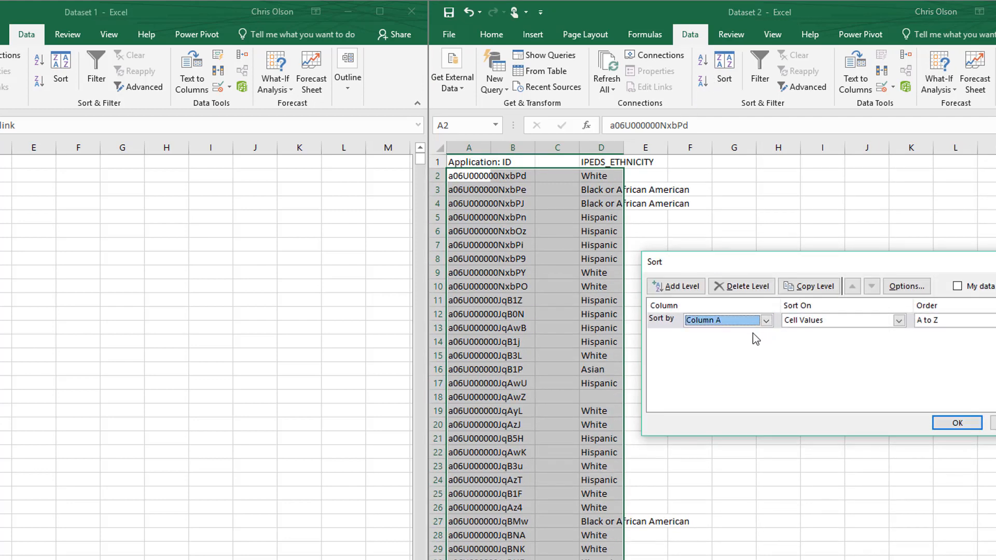
click(943, 424)
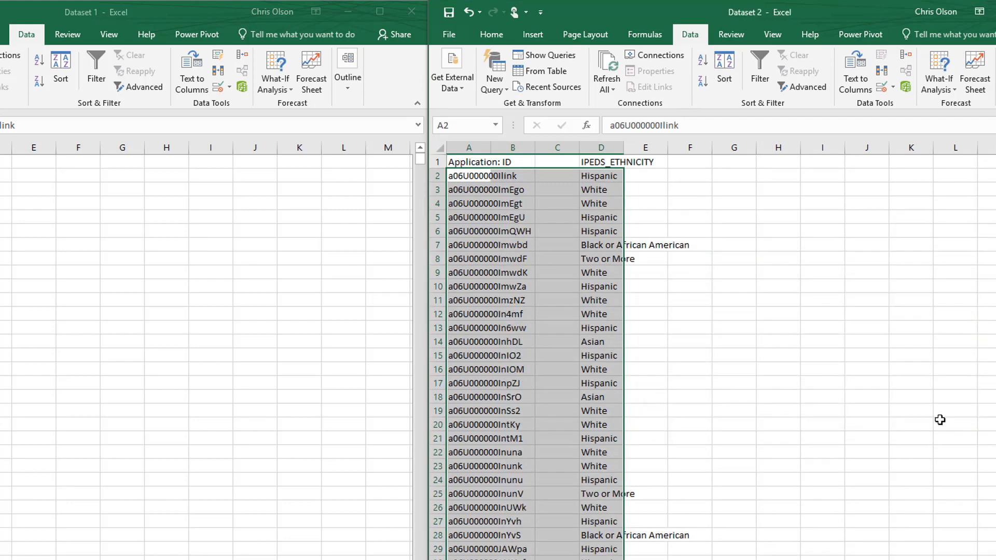
click(769, 271)
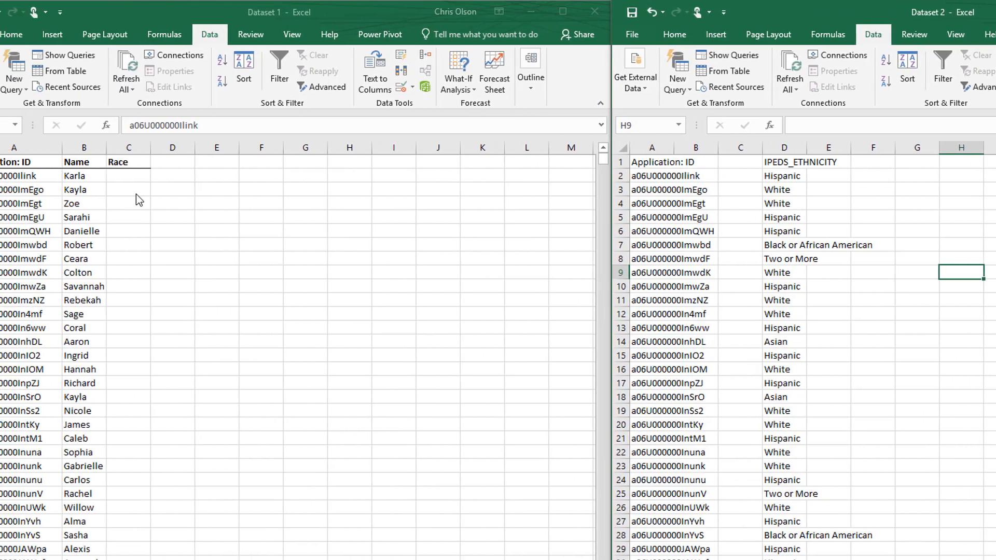
Set the number format of the whole Race column in Dataset 1 to General
click(185, 148)
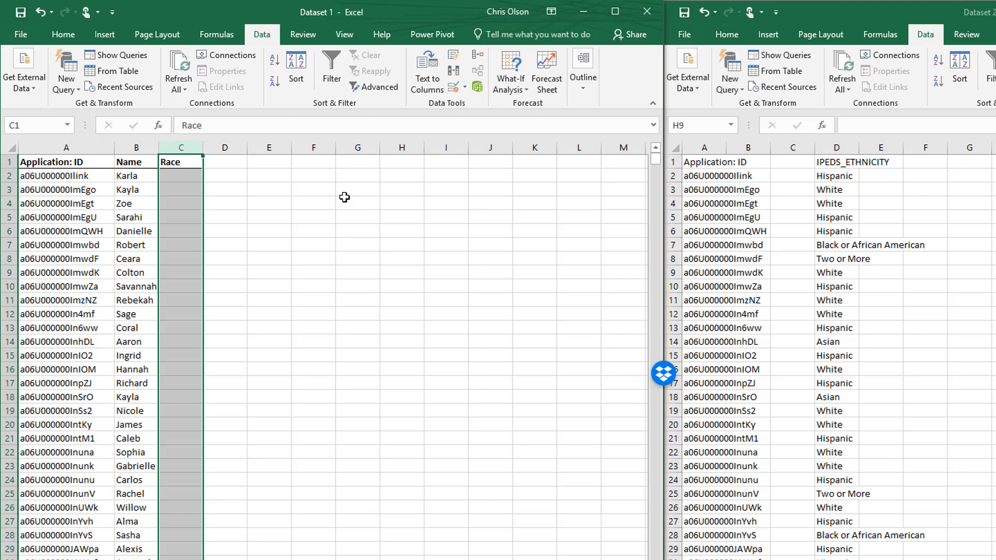
click(78, 37)
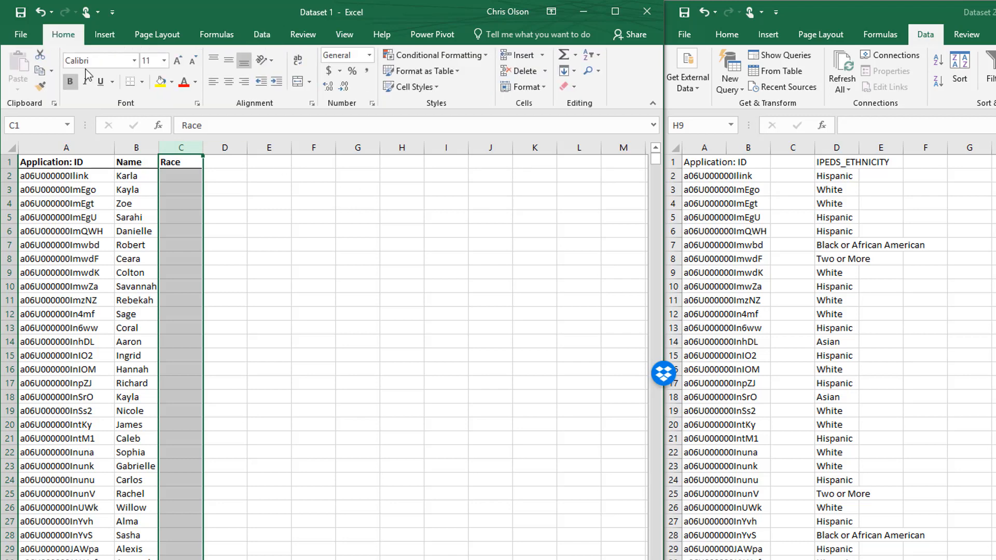
click(369, 56)
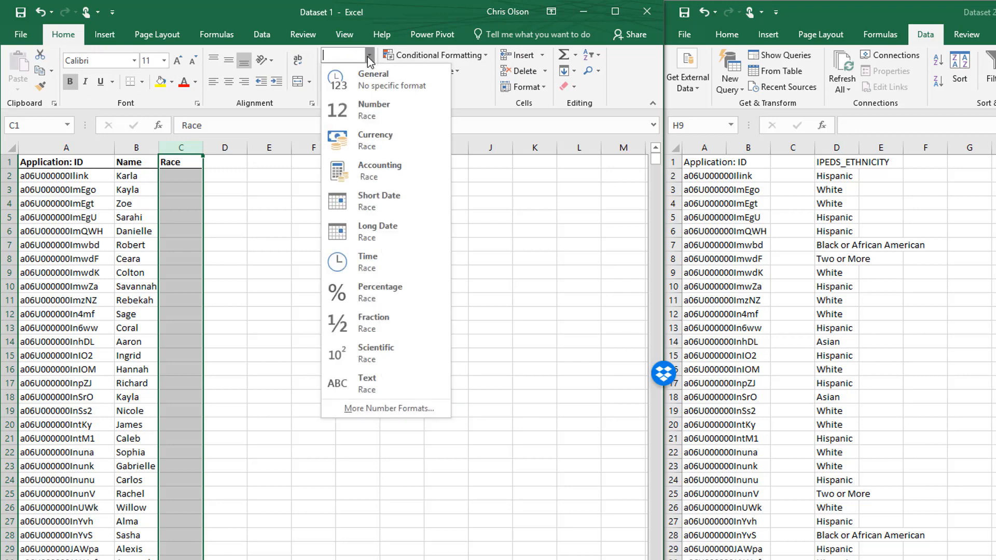
click(363, 81)
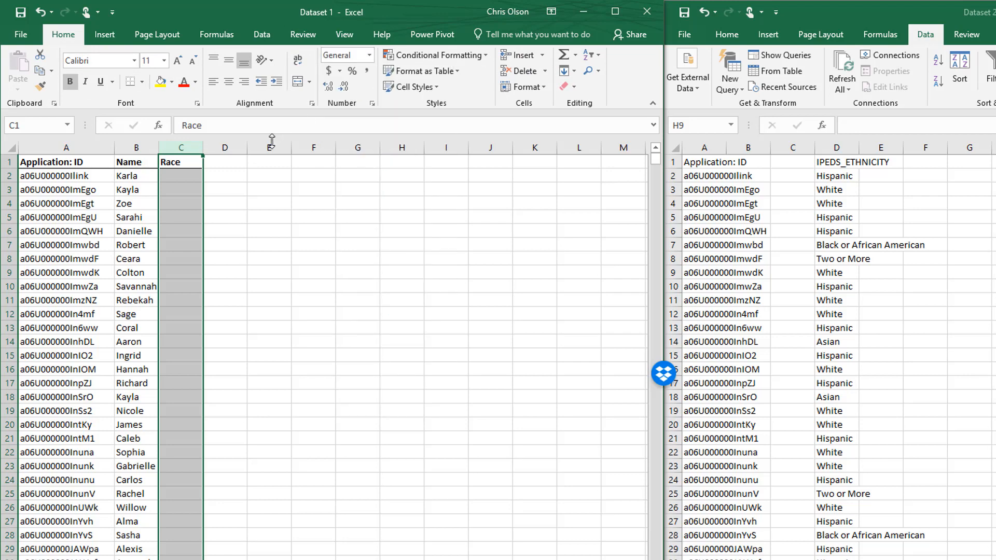
Try the Text number format on cell C2 and reset the whole Race column to General
click(169, 178)
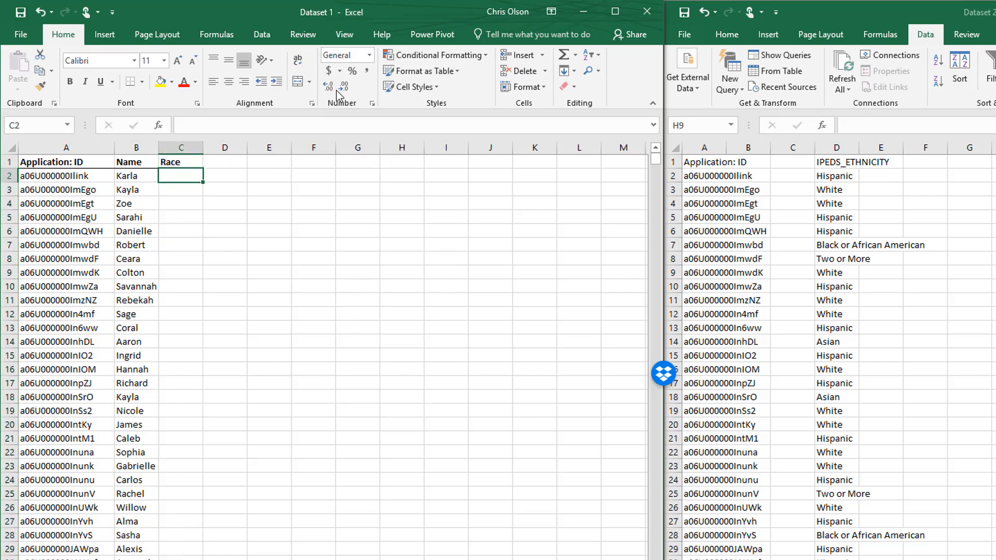
click(368, 55)
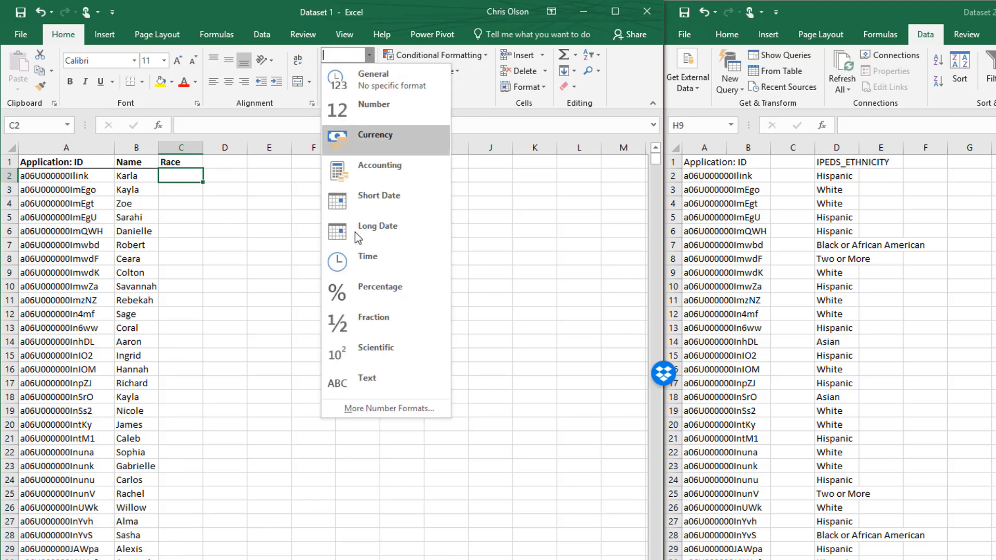
click(357, 390)
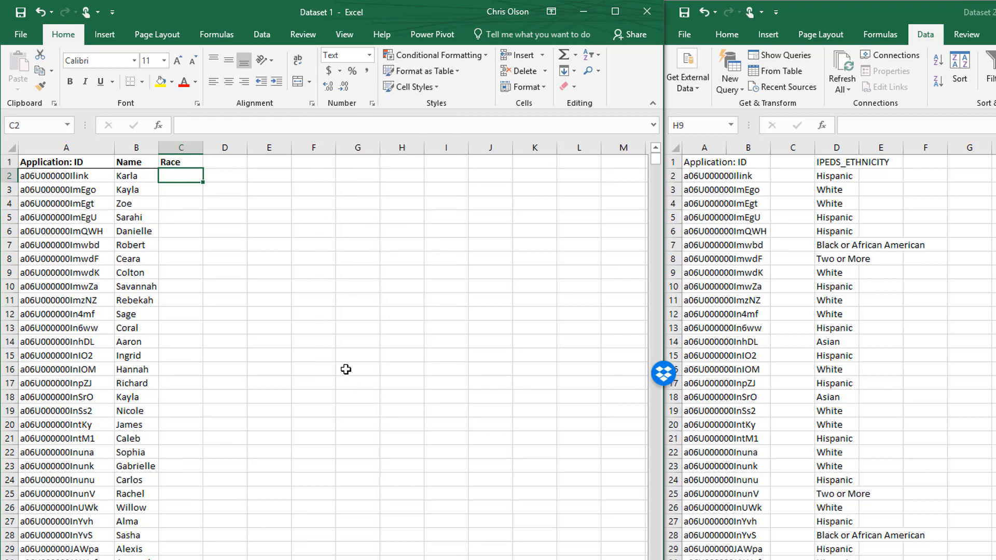
click(191, 147)
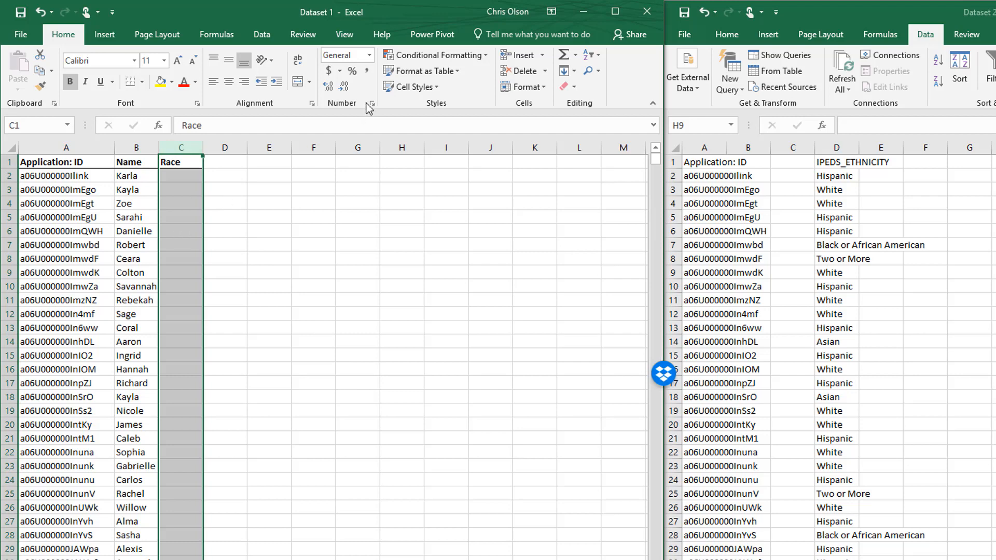
click(370, 55)
click(370, 79)
Start a VLOOKUP formula in cell C2 of Dataset 1 with A2 as the lookup value
click(195, 178)
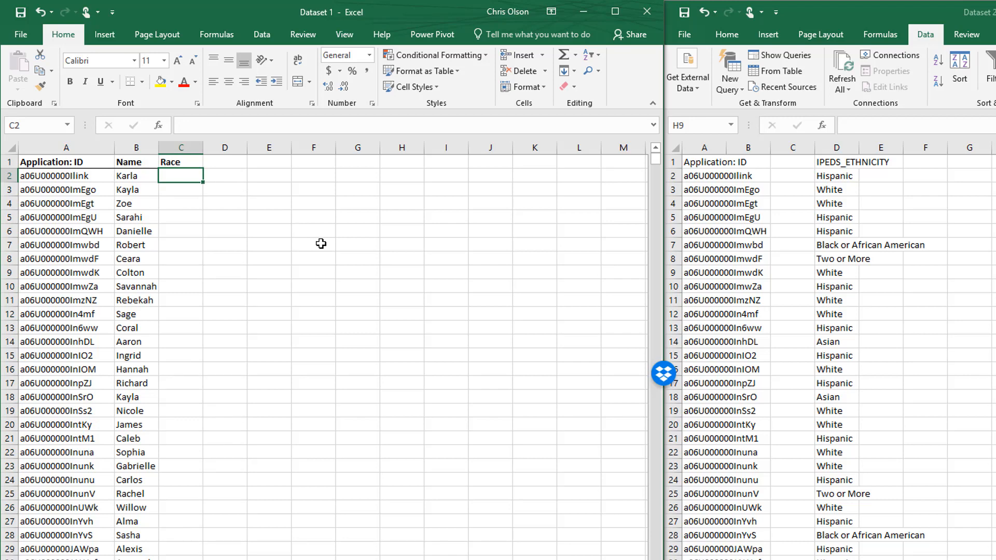
text(=)
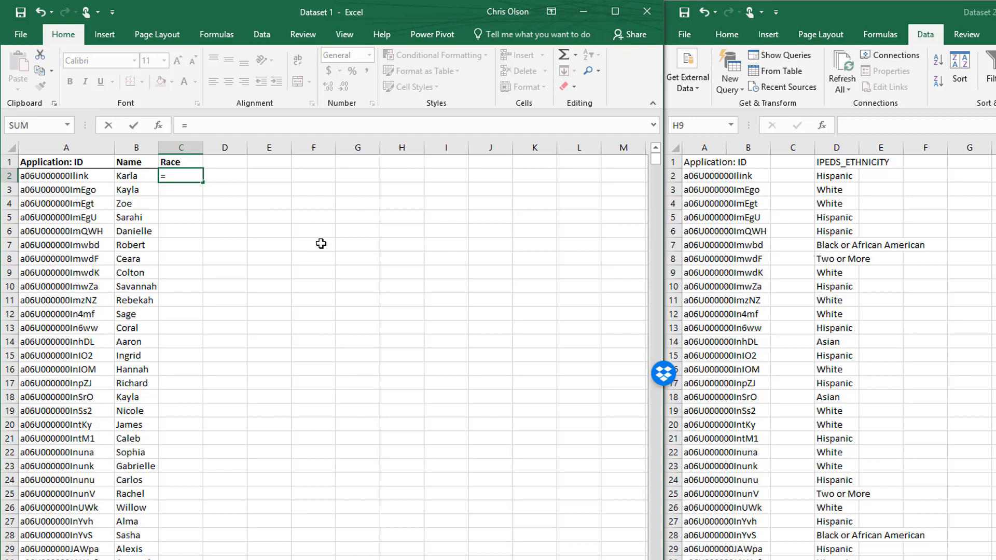
text(vl)
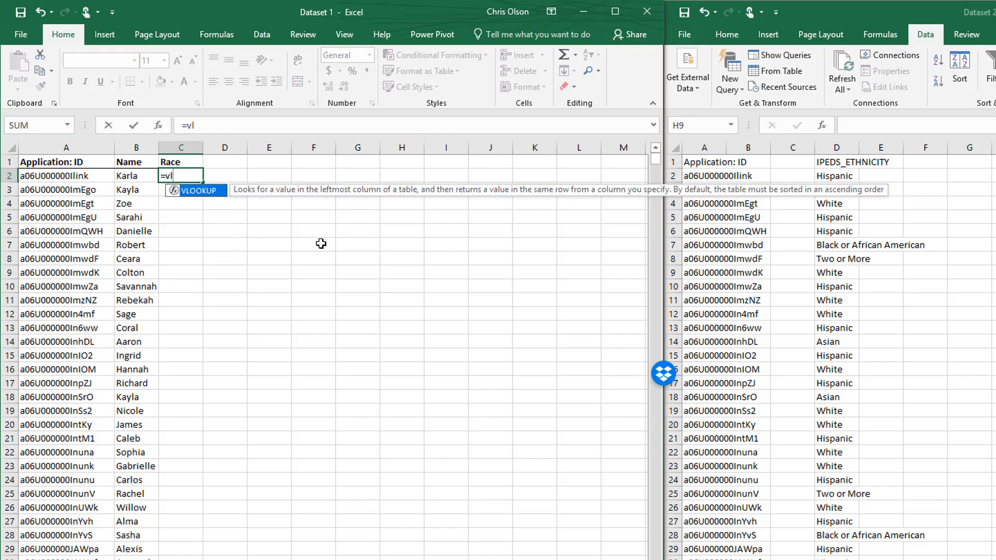
double_click(173, 191)
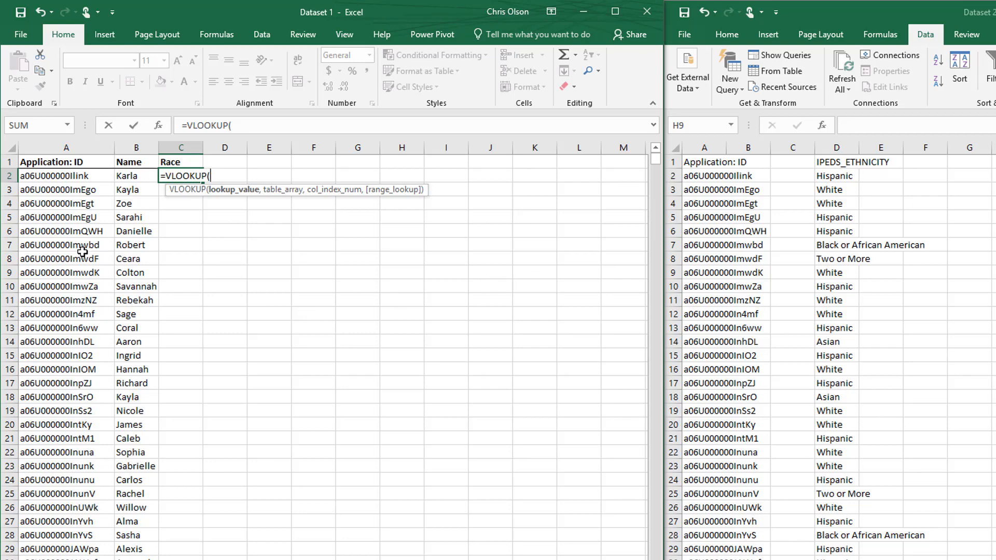
click(31, 177)
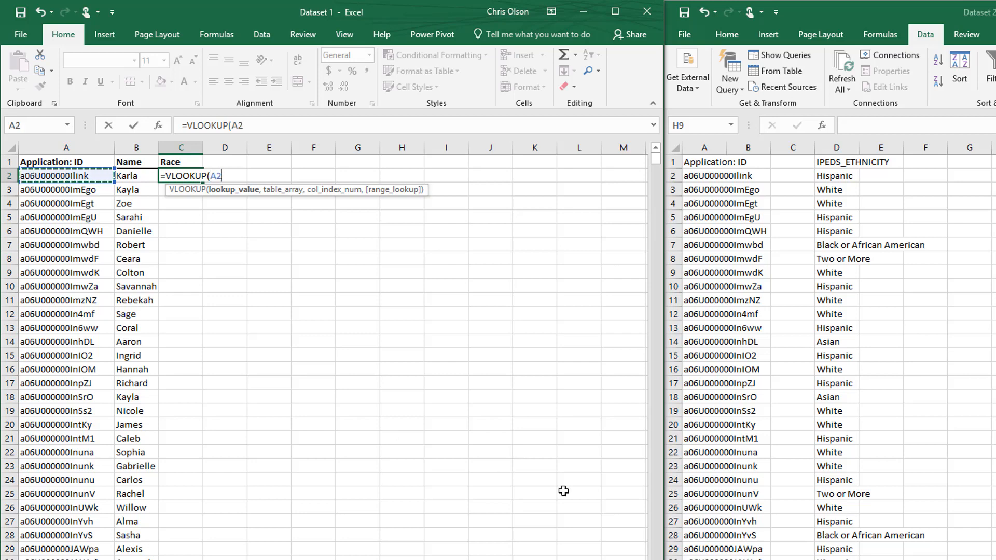
text(,)
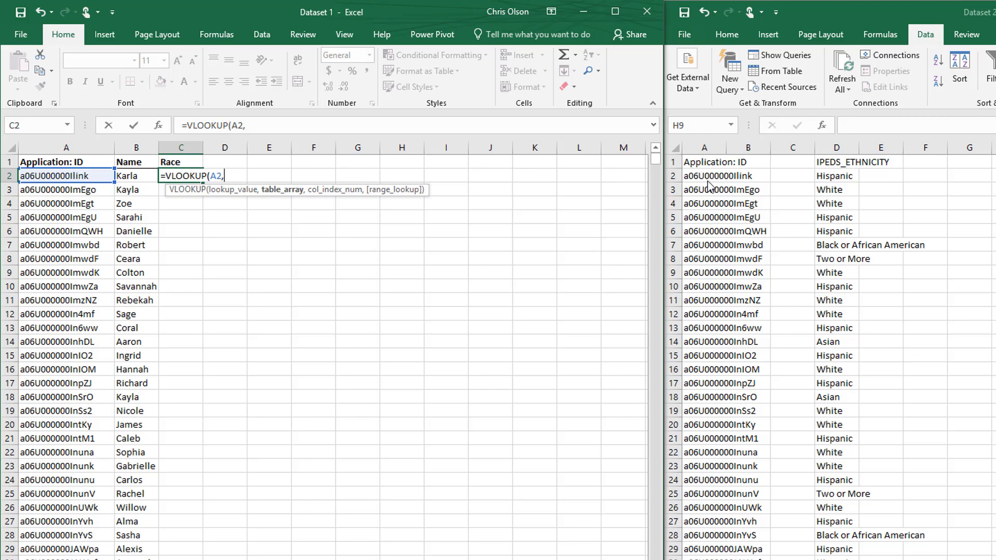
Set the formula's table array to the range $A$2:$D$10275 on Sheet1 of Dataset 2
click(710, 179)
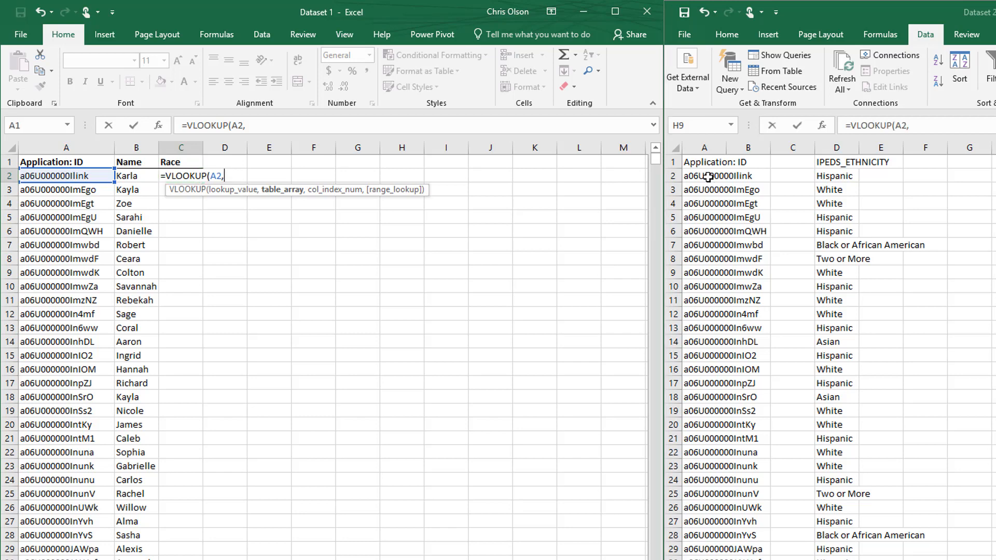
click(709, 179)
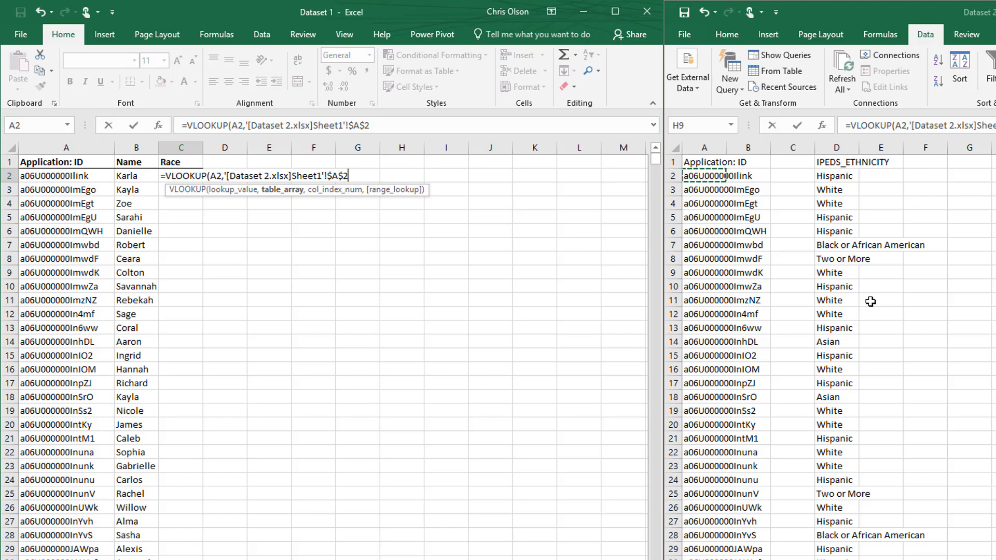
key(ctrl+shift+Down)
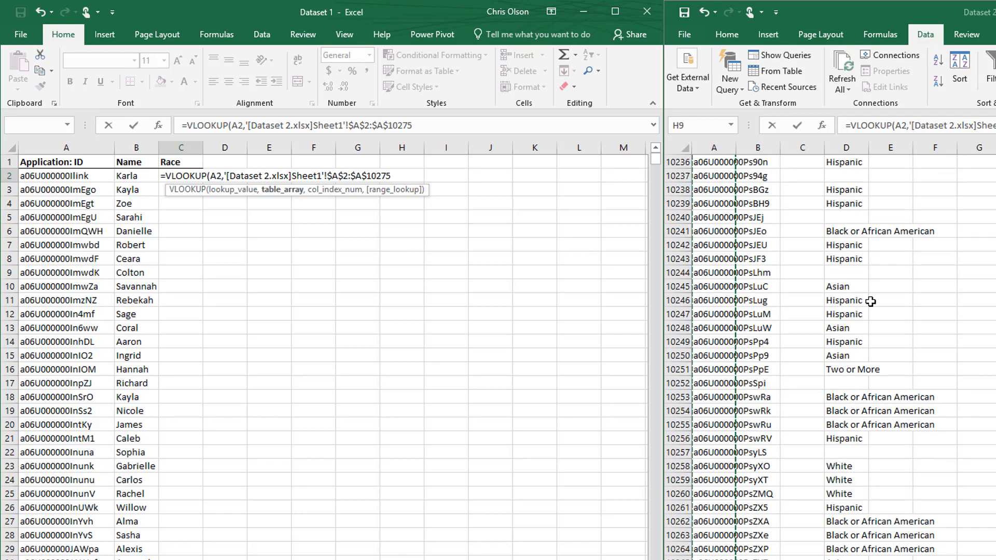
key(shift+Right)
key(shift+Right)
key(shift+Right)
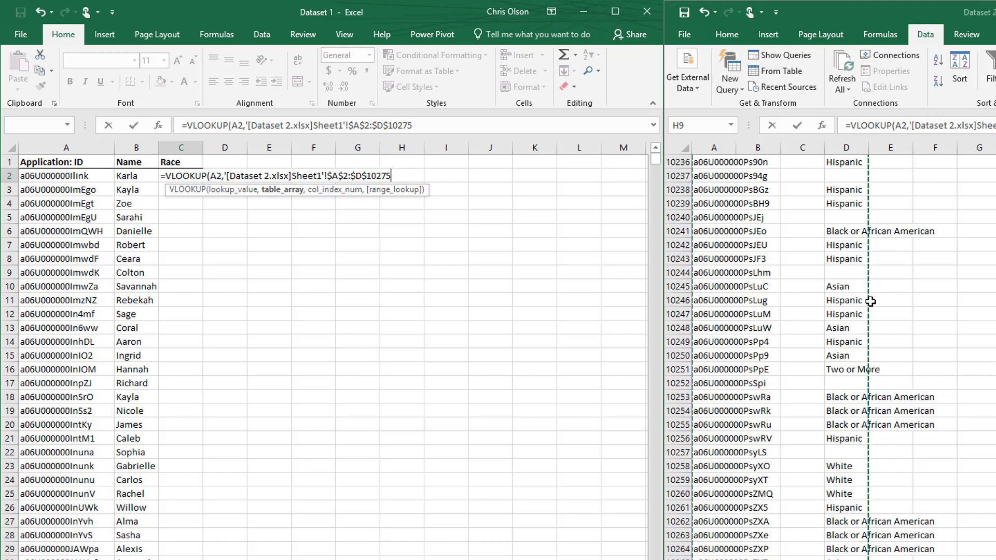
Complete the VLOOKUP formula in C2 with column index 4 and FALSE for an exact match
text(,4)
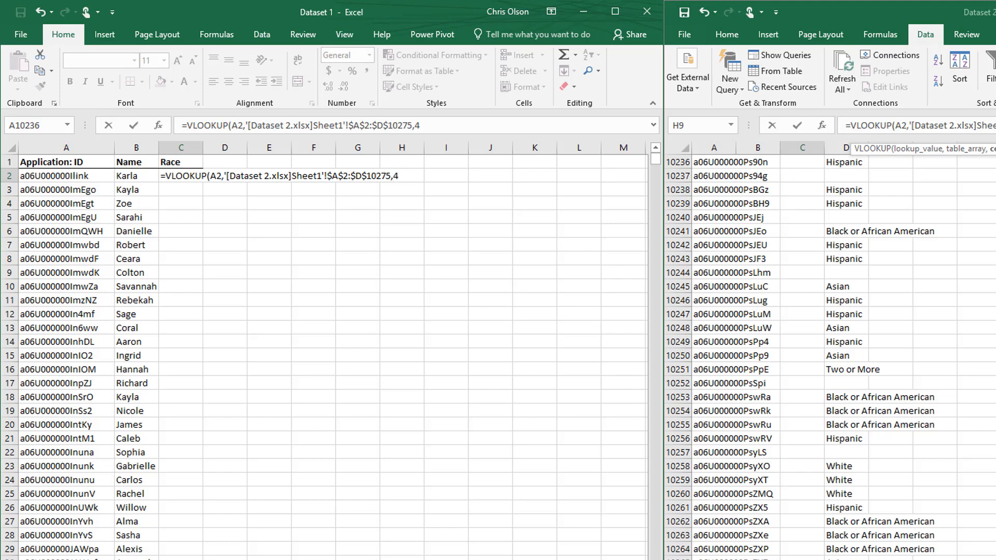
text(,)
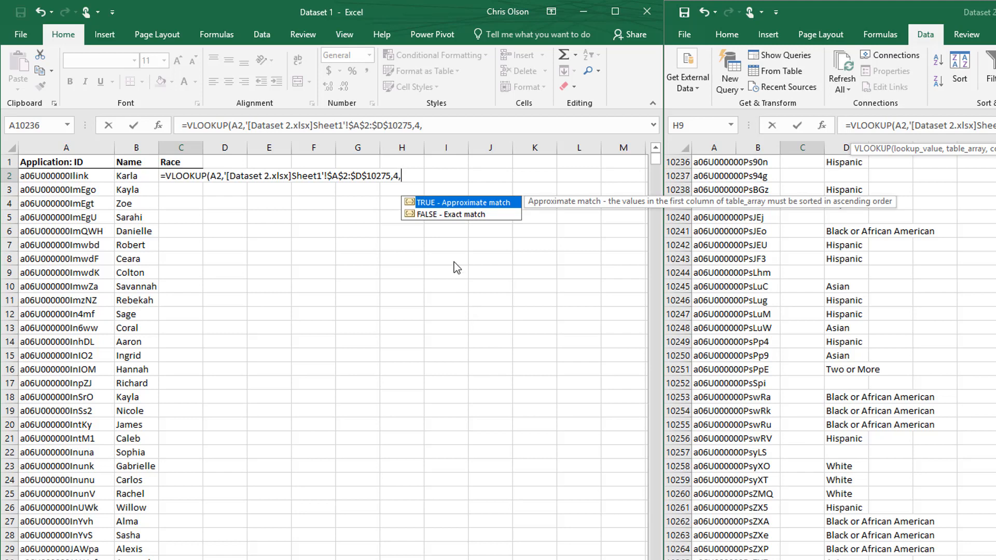
click(415, 215)
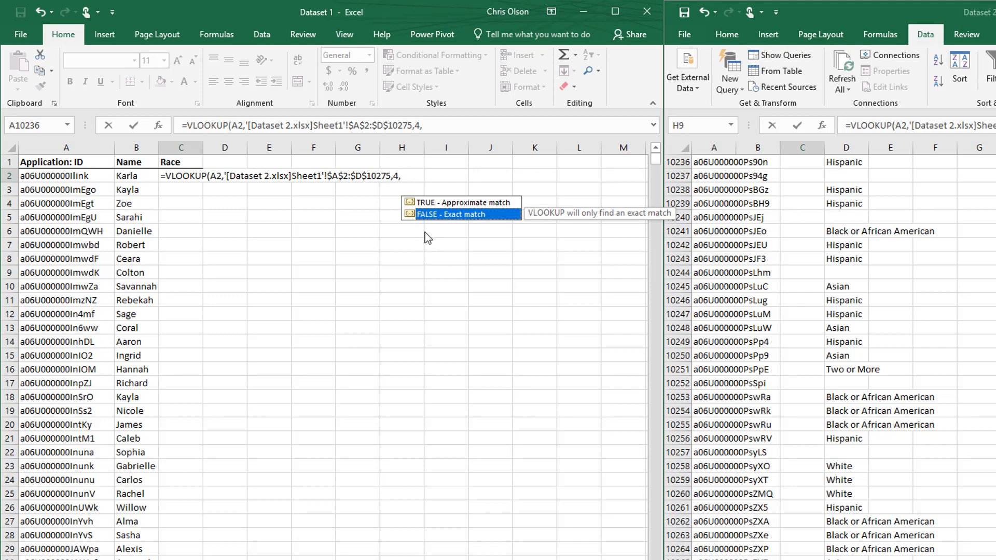
double_click(413, 213)
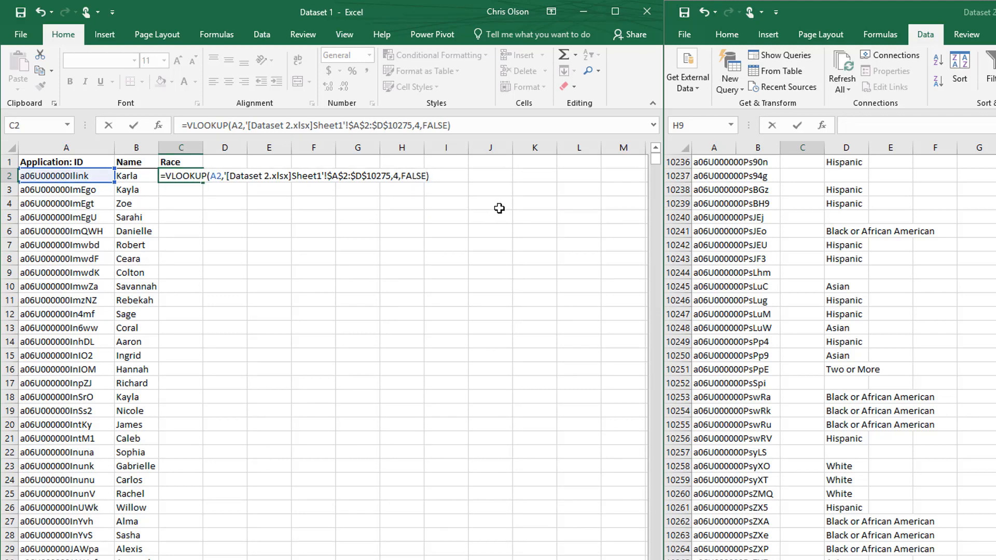
key(Return)
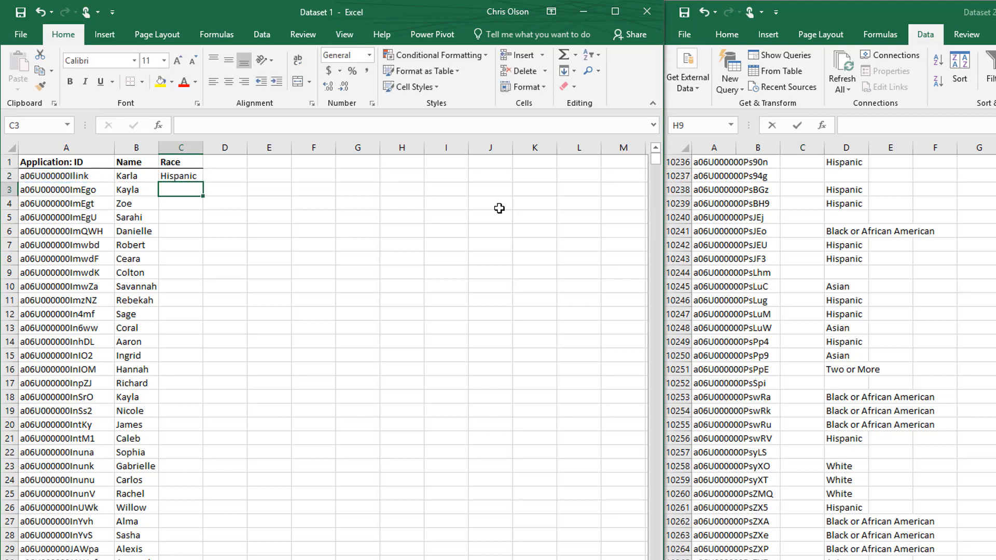
Fill the C2 formula down the whole Race column and check the copied formulas in several cells down to C10
click(193, 177)
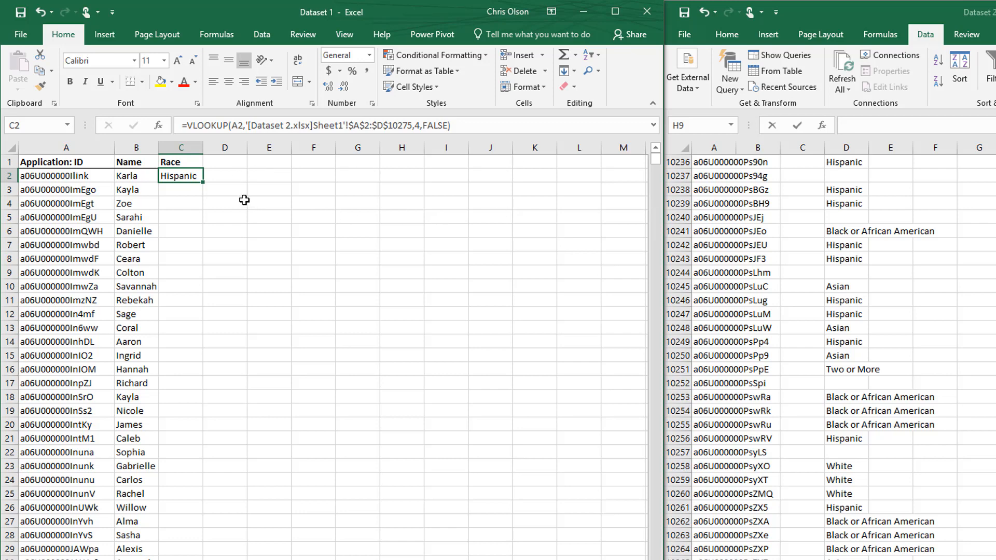
double_click(203, 183)
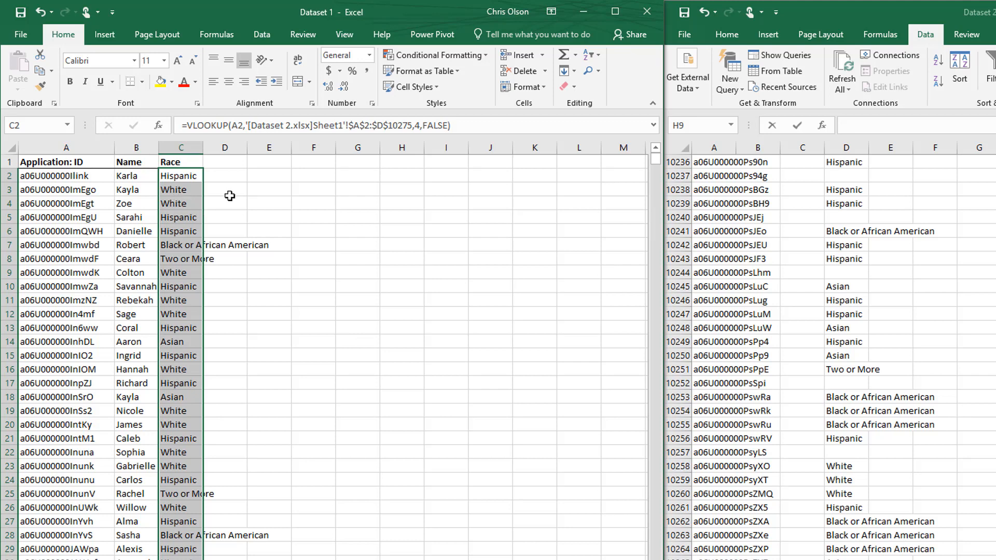
click(187, 206)
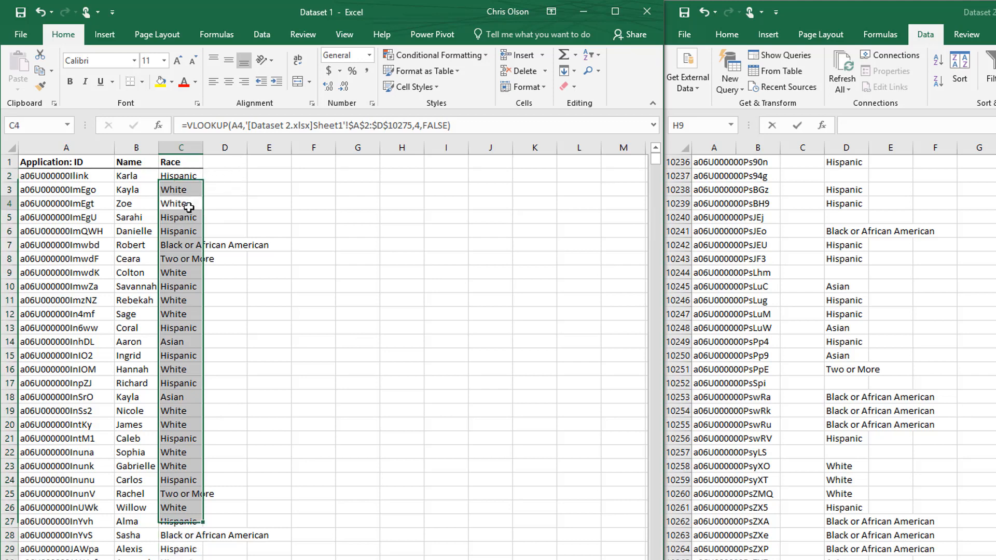
click(184, 221)
click(181, 243)
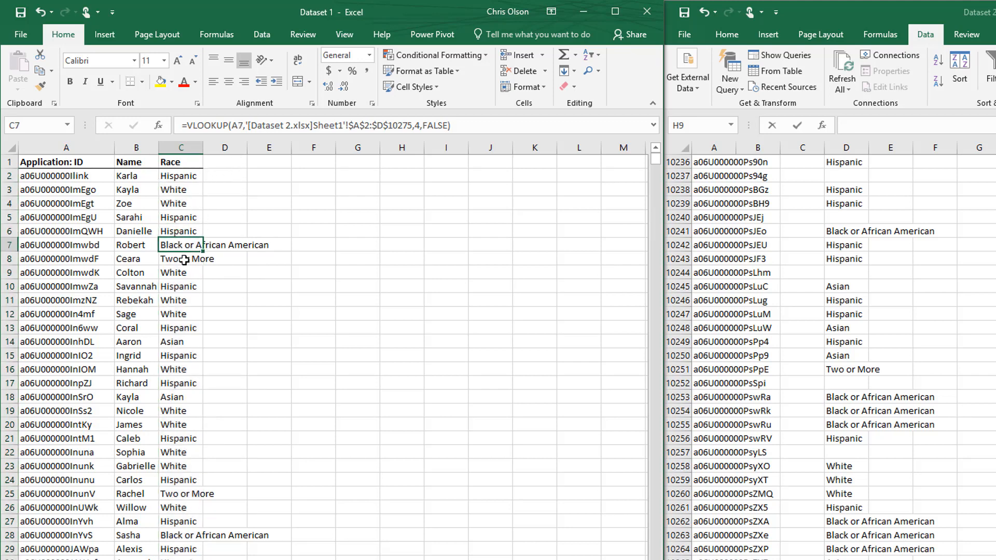
click(183, 259)
click(184, 273)
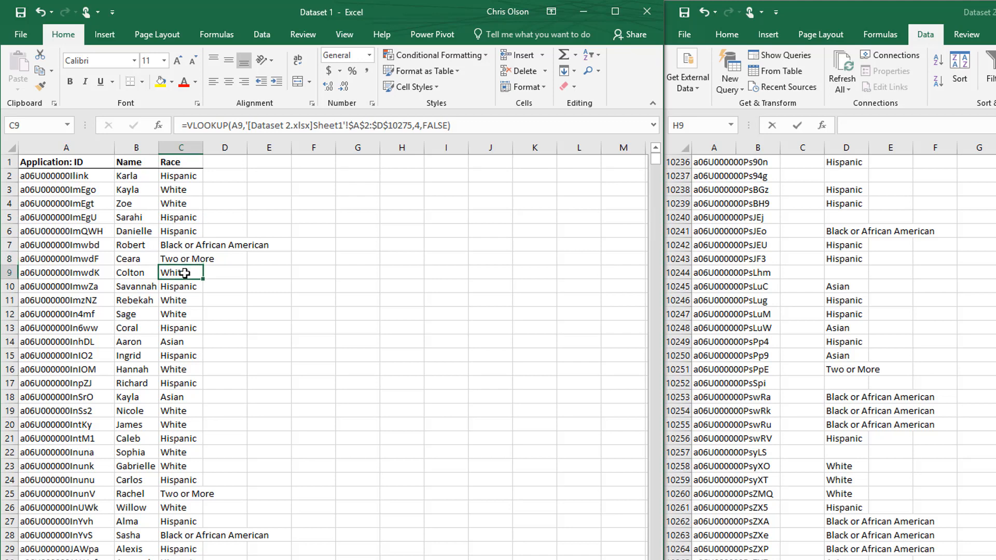
click(185, 286)
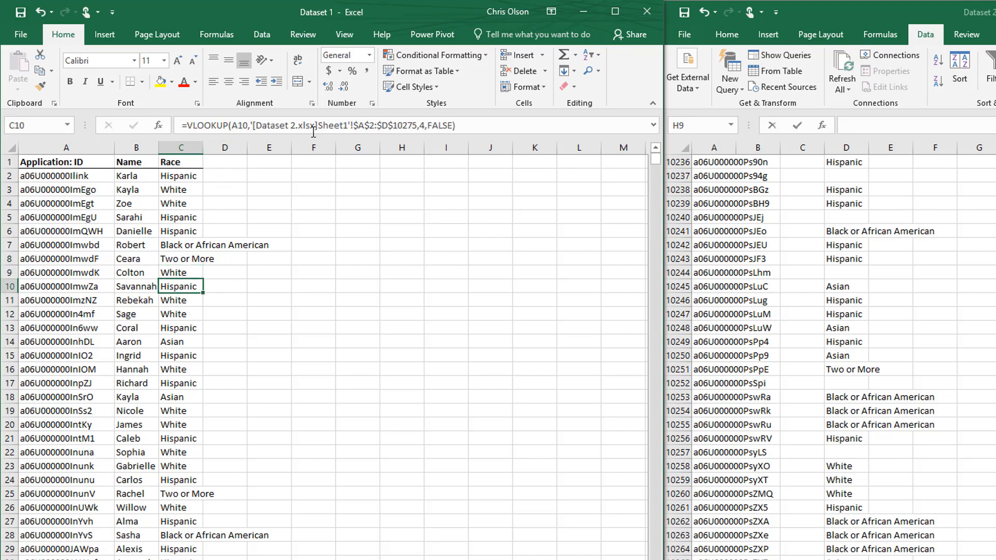
Replace all the VLOOKUP formulas in the Race column, from C2 down, with their values
click(193, 176)
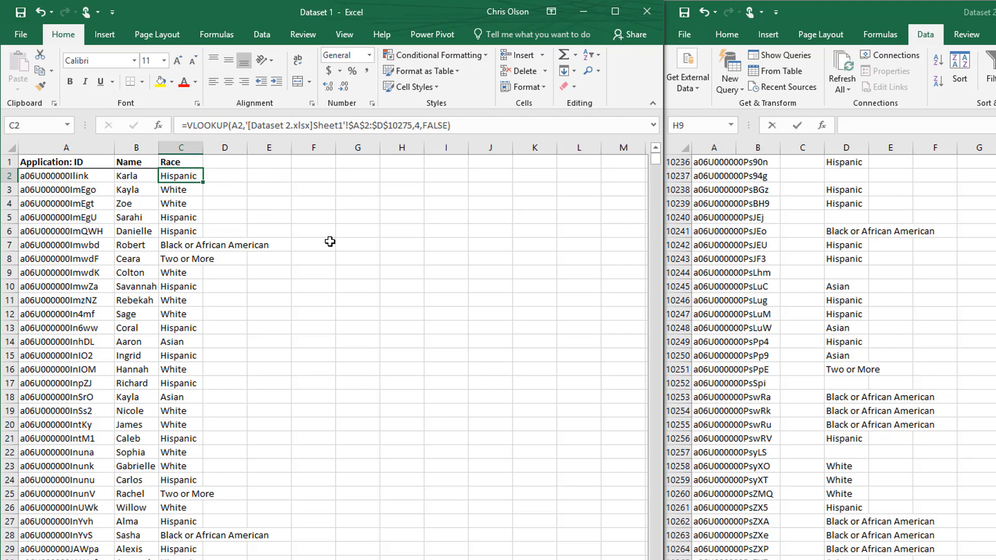
key(ctrl+shift+Down)
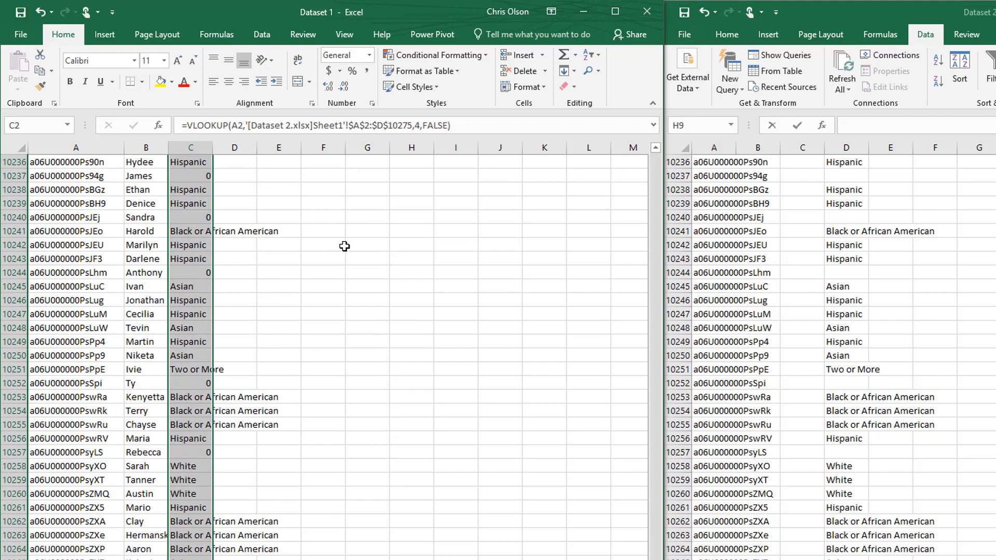
drag(656, 559, 656, 101)
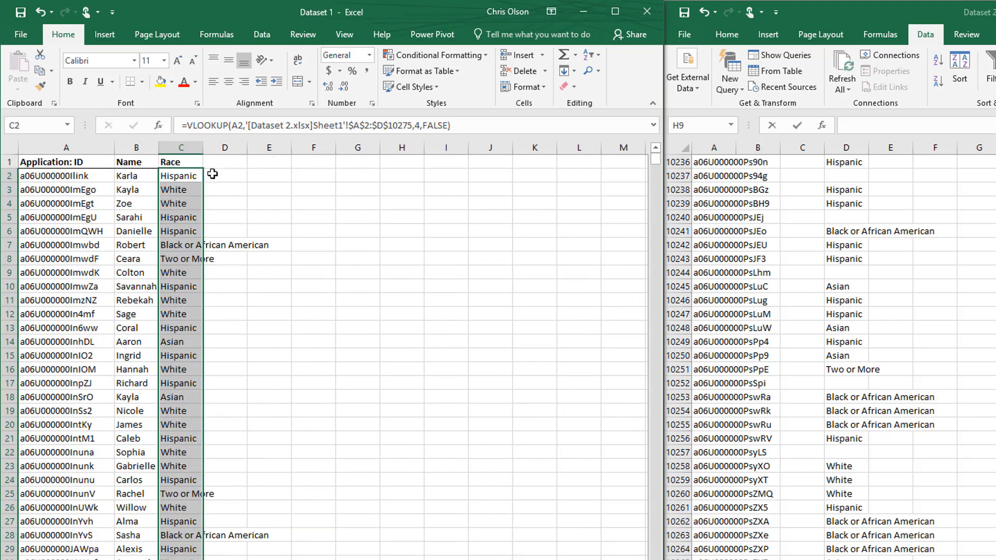
click(191, 177)
right_click(191, 176)
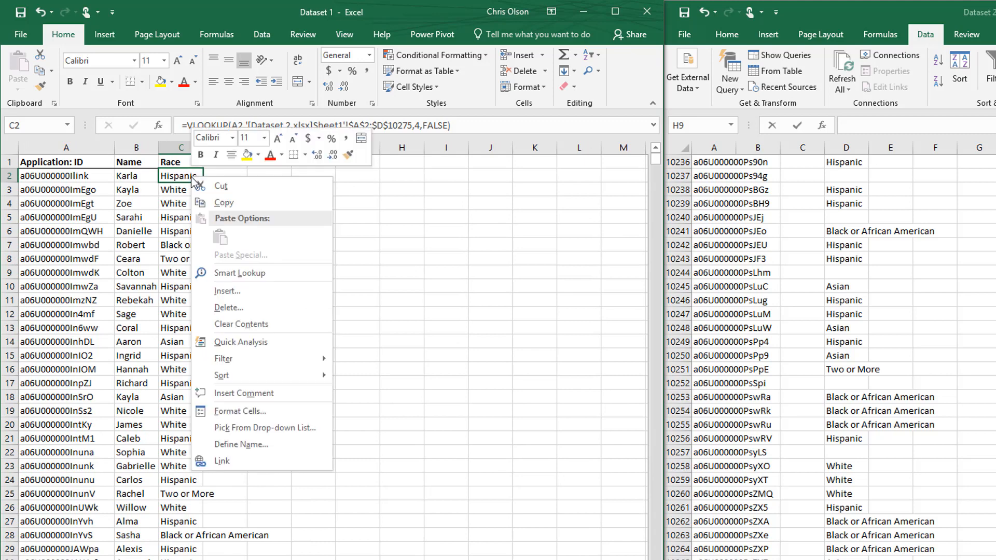
key(Escape)
key(ctrl+shift+Down)
key(ctrl+c)
right_click(186, 177)
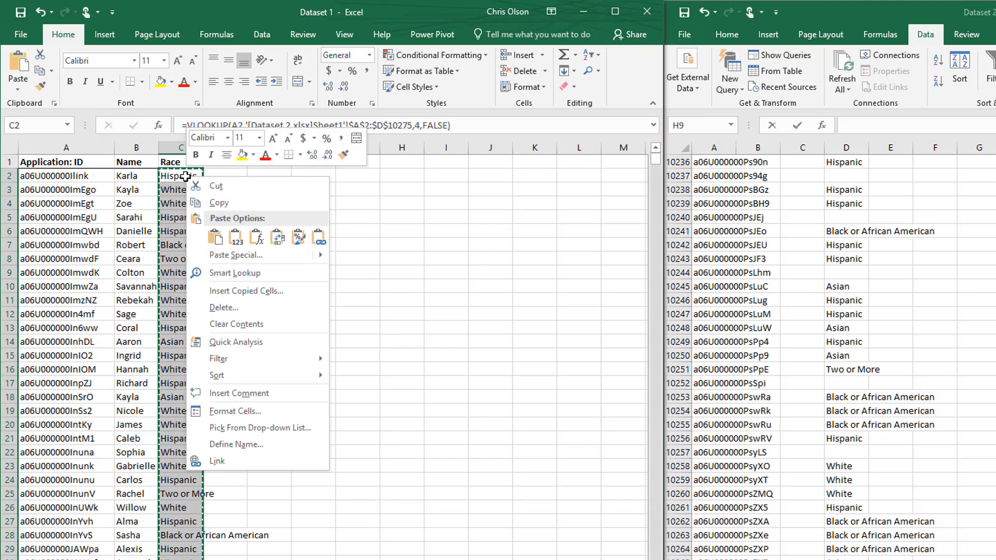
click(237, 238)
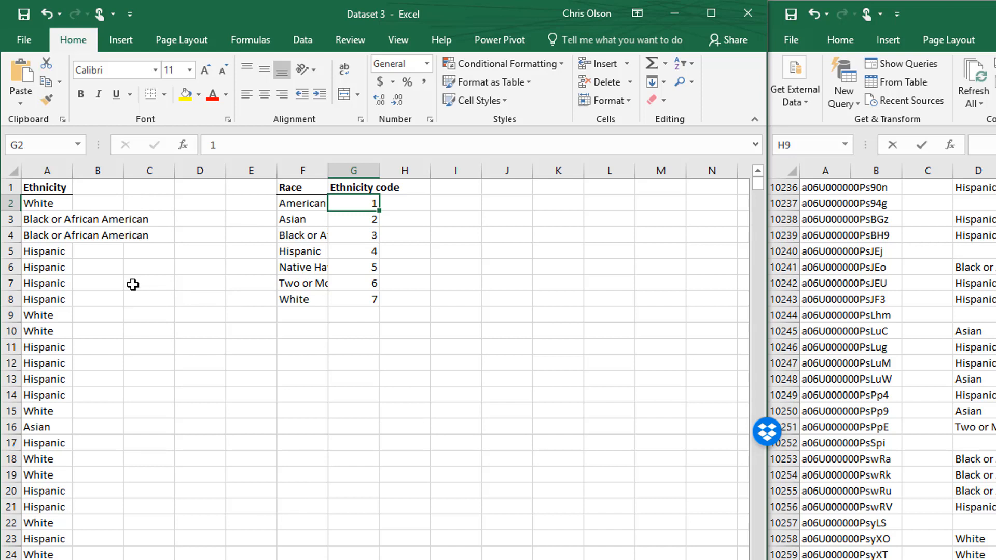
Examine the Ethnicity values in column A of Dataset 3 and the Race and Ethnicity code table in columns F and G
click(47, 202)
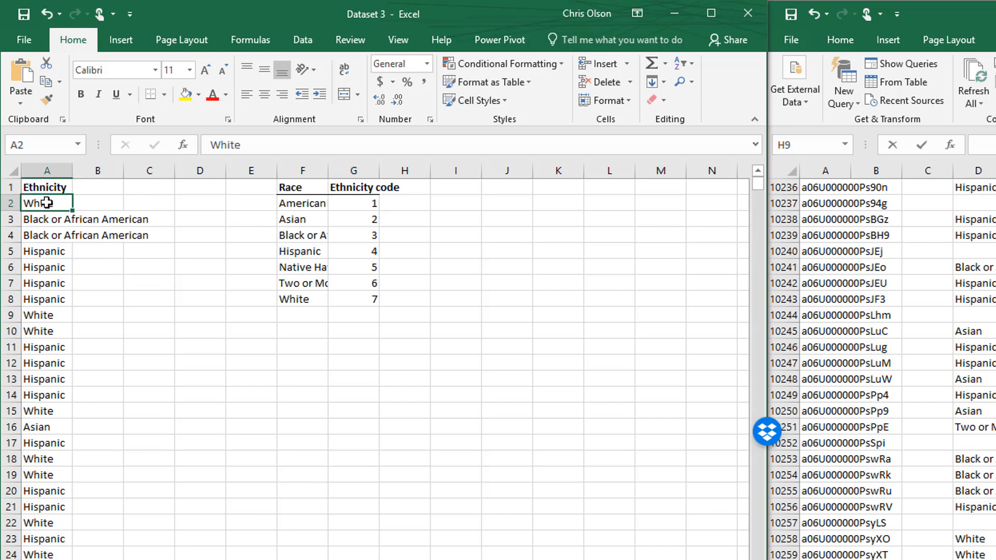
mouse_move(47, 203)
mouse_down()
mouse_move(47, 384)
mouse_move(58, 202)
mouse_up()
click(56, 219)
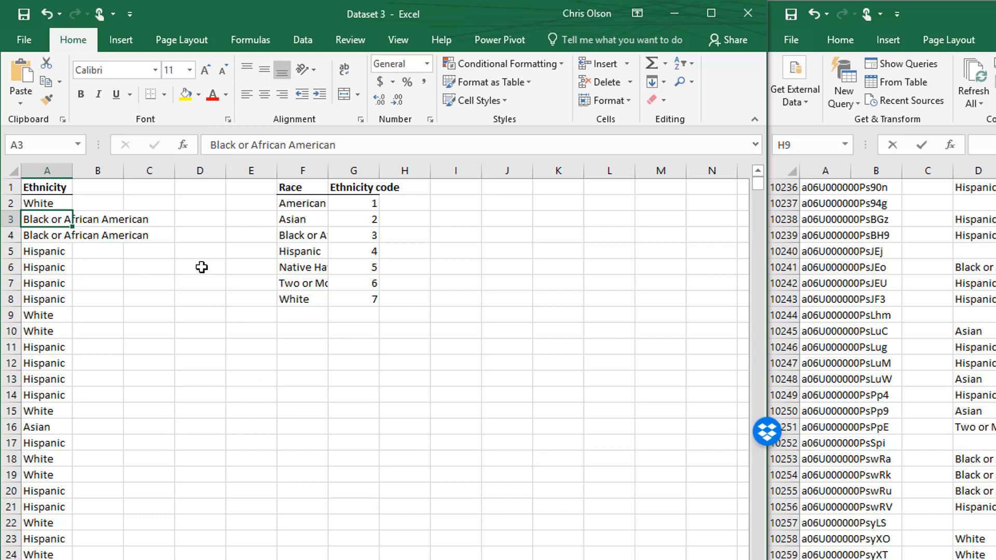
click(112, 203)
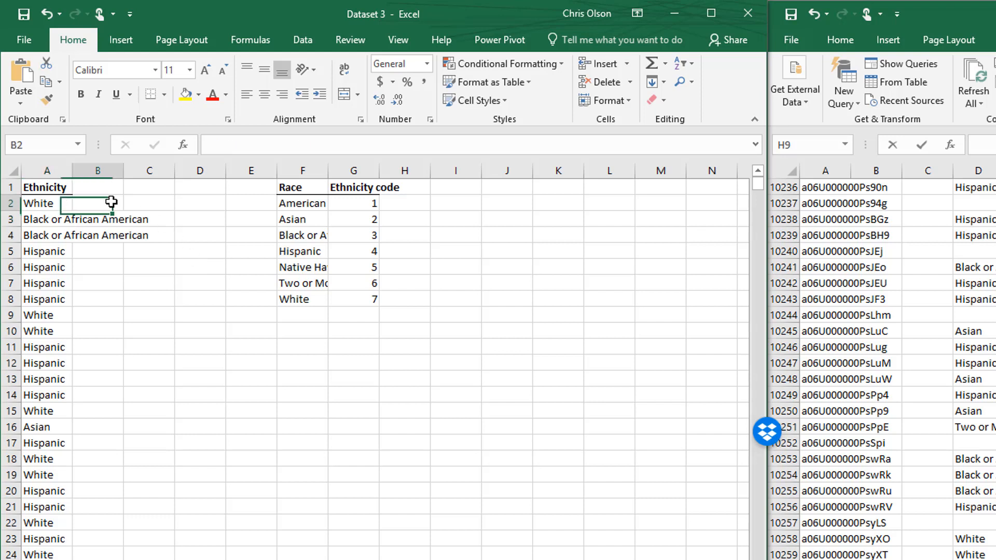
click(35, 203)
click(39, 237)
click(29, 288)
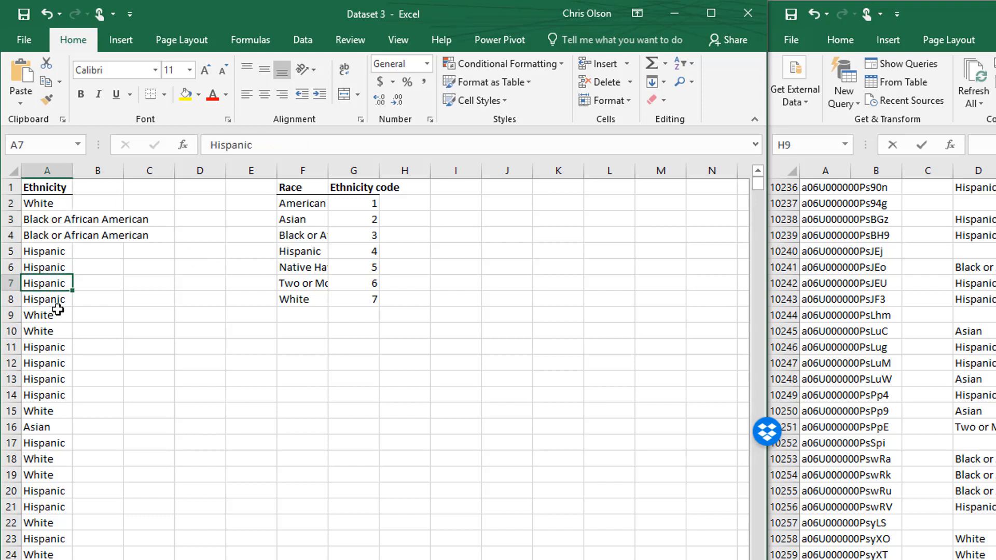
click(339, 204)
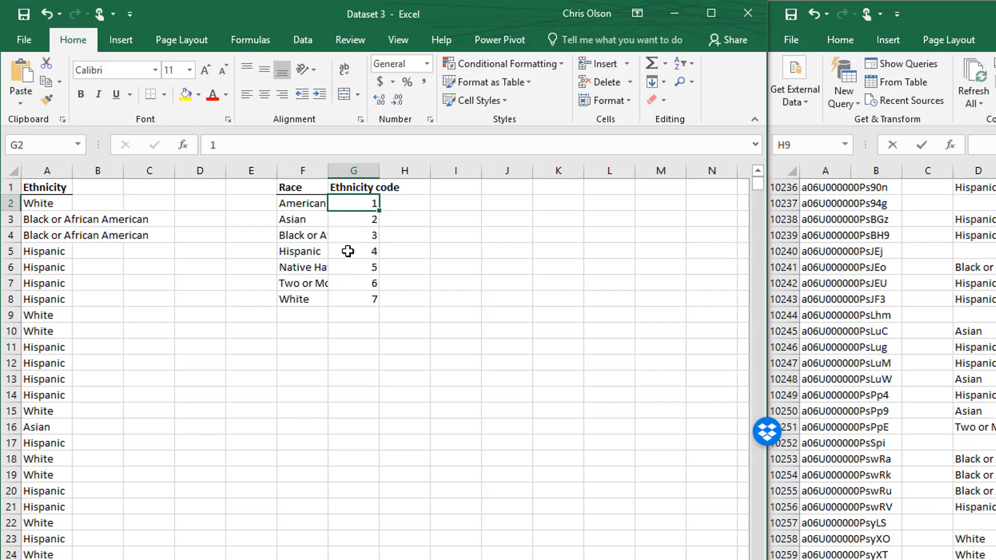
click(69, 203)
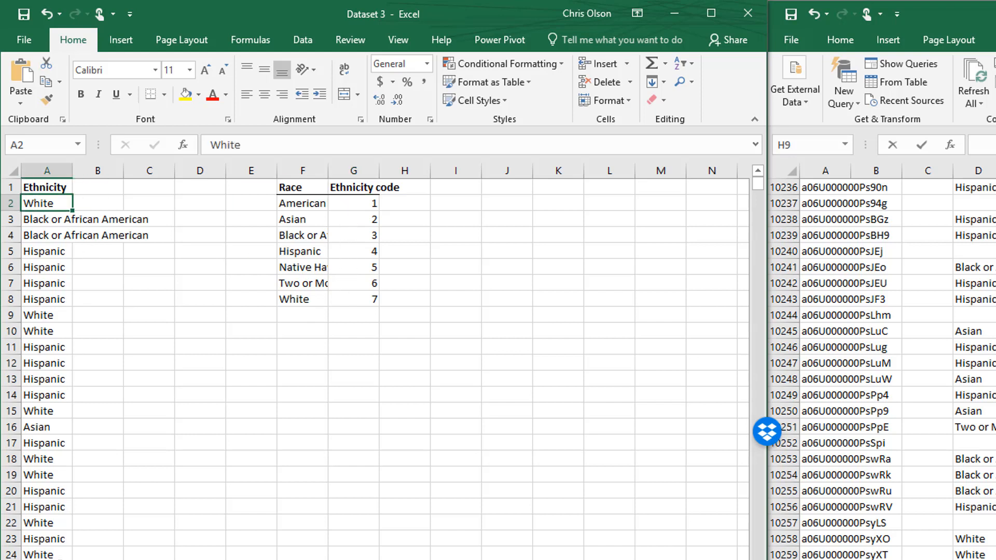
click(101, 203)
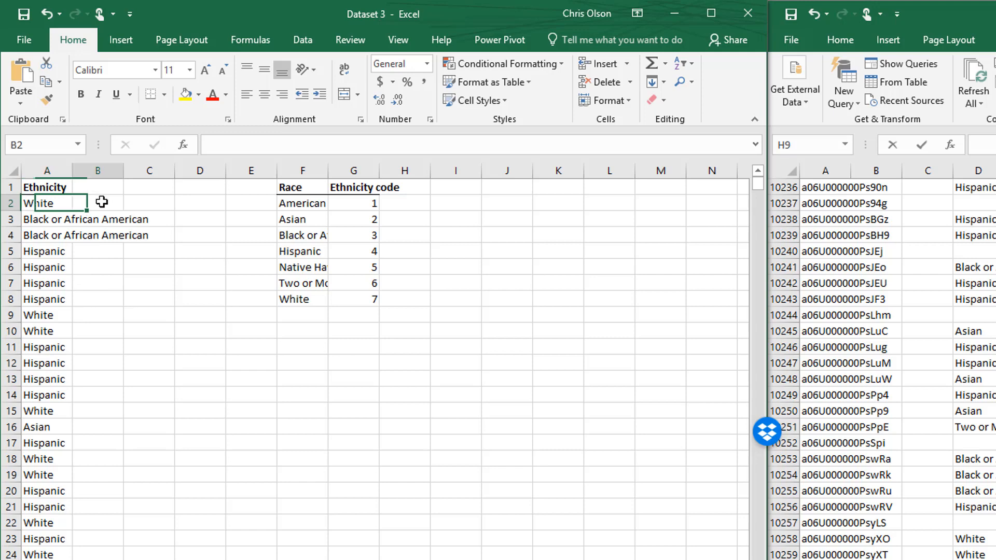
Sort the Ethnicity column of Dataset 3 by cell values from A to Z, and check the order of the race code table
click(63, 203)
key(ctrl+shift+Down)
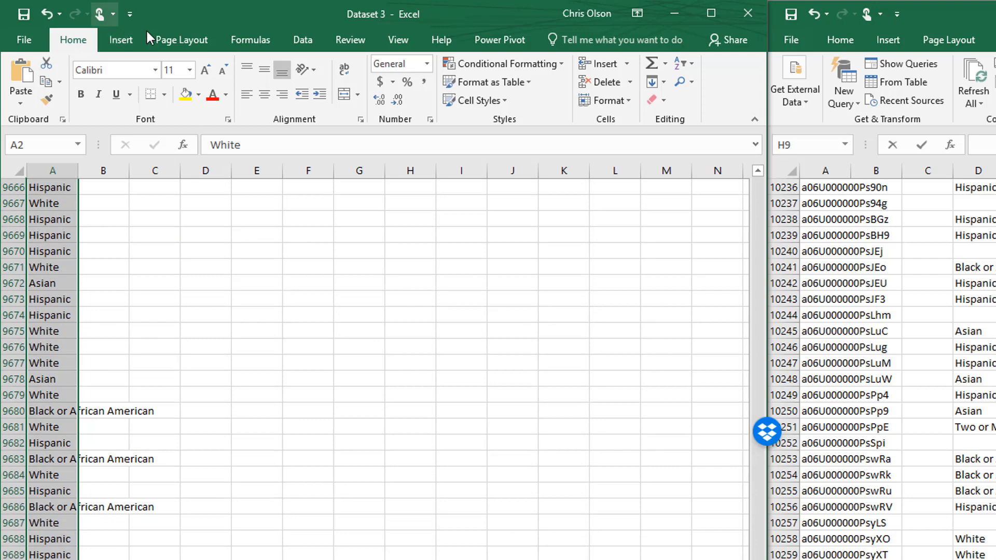
click(288, 38)
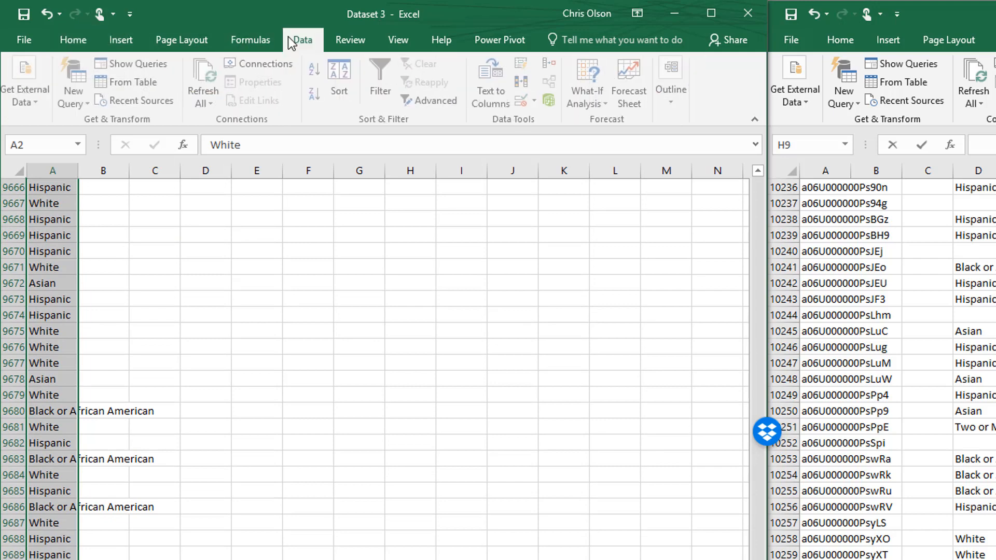
click(340, 95)
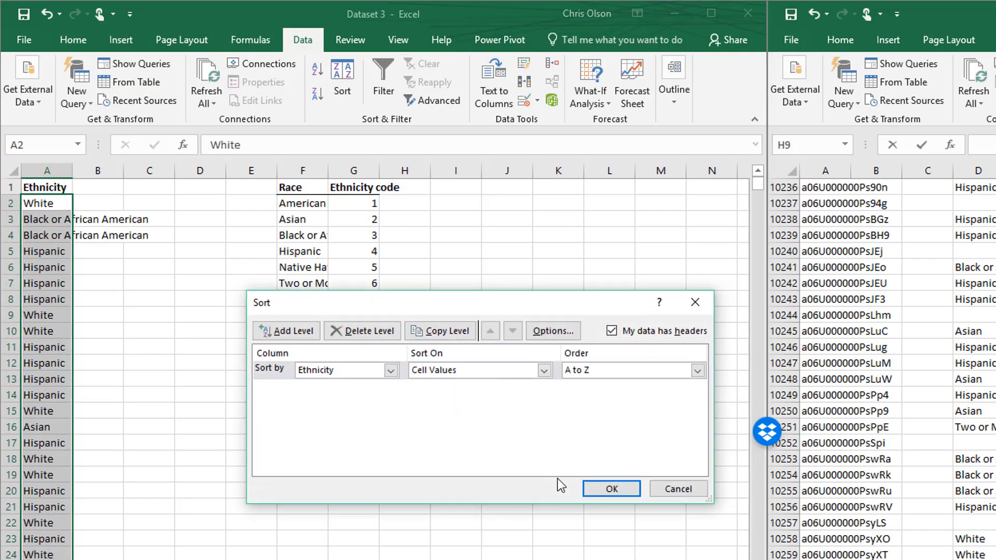
click(614, 489)
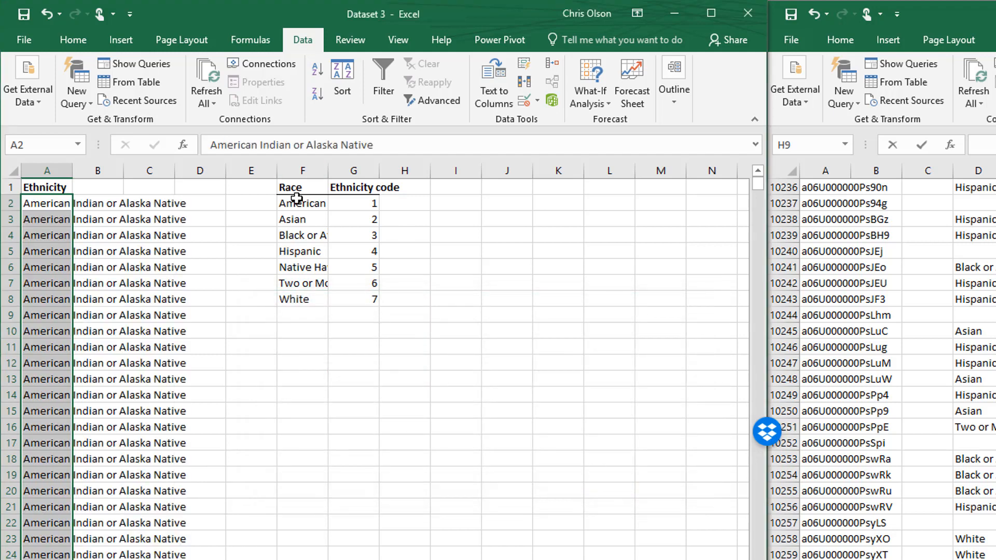
drag(298, 198, 350, 297)
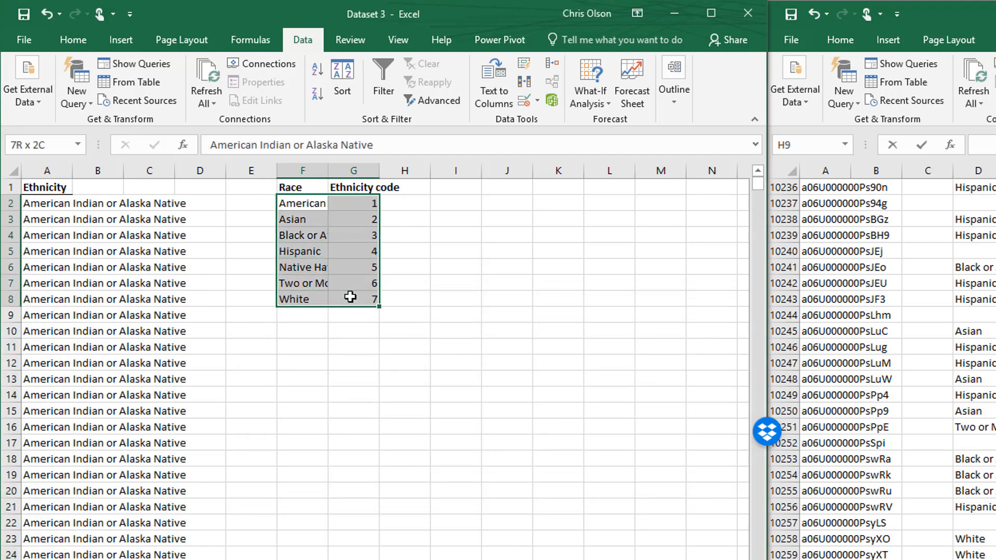
click(506, 314)
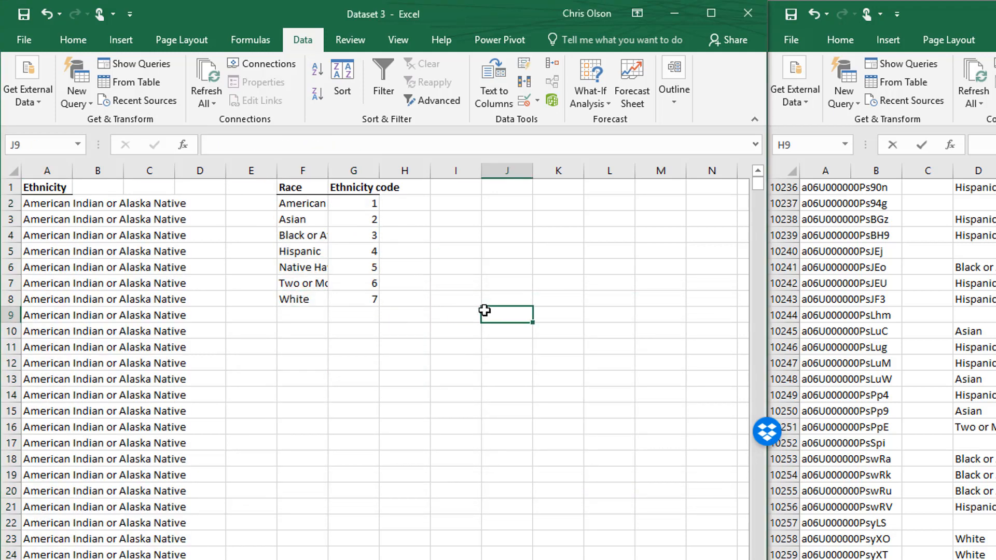
Set the number format of the whole column B in Dataset 3 to General and select cell B2
click(90, 173)
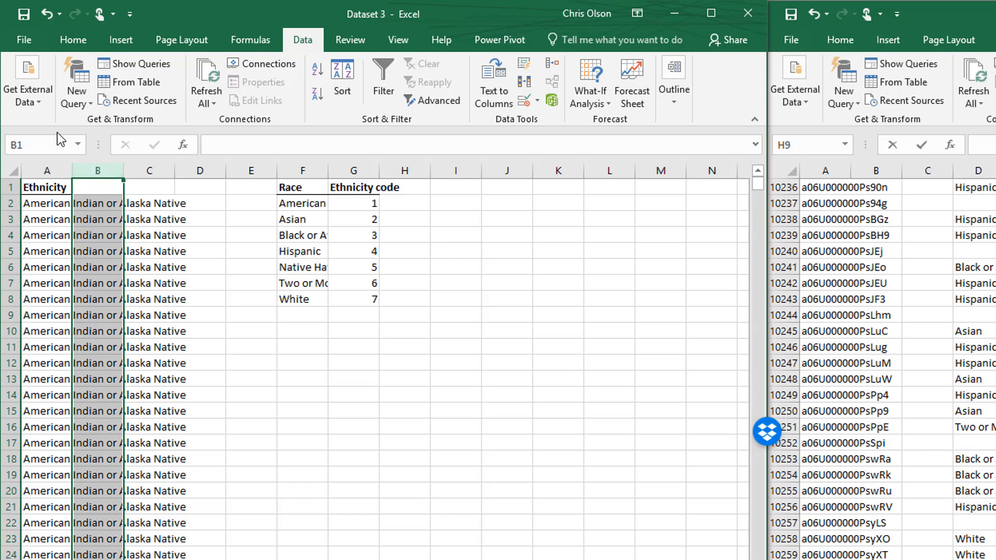
click(21, 30)
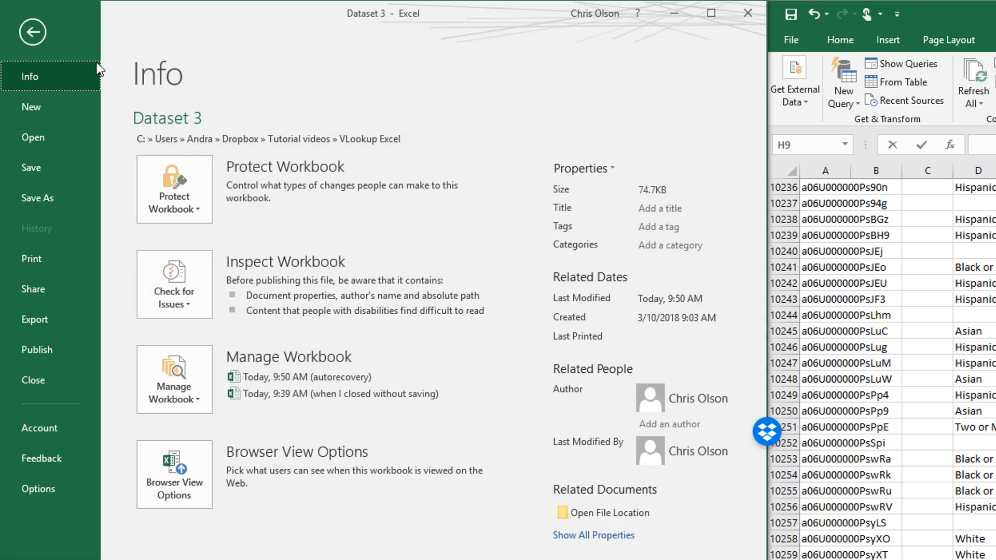
click(21, 30)
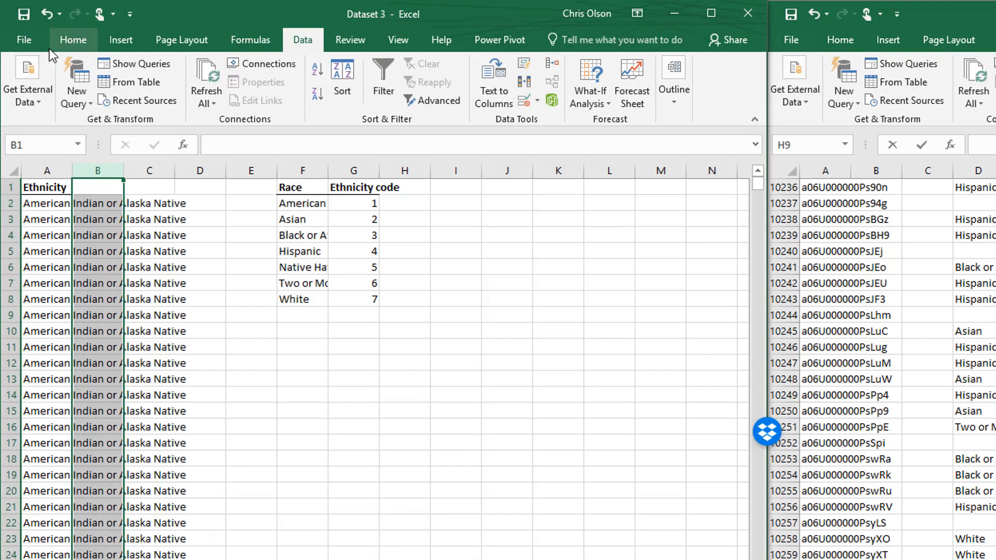
click(51, 45)
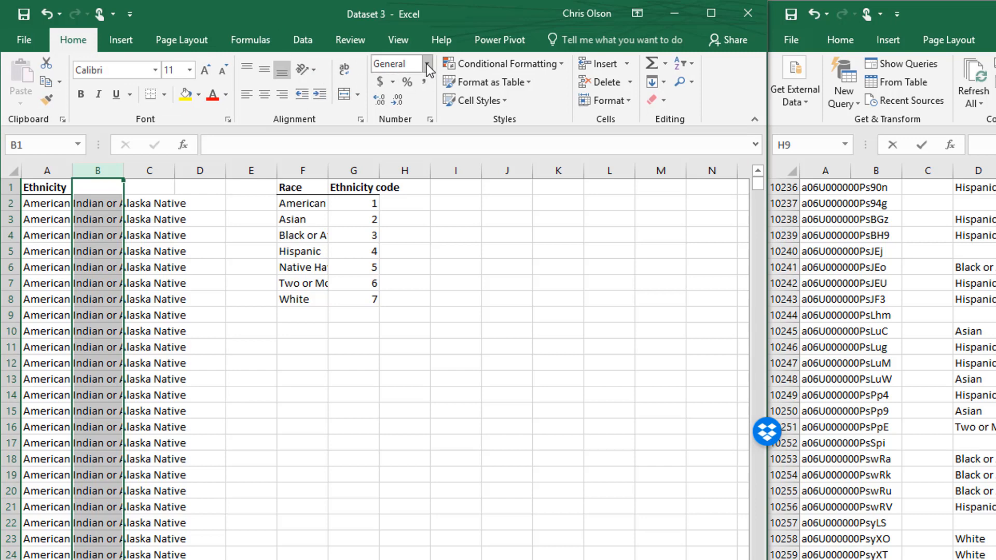
click(427, 64)
click(427, 85)
click(111, 204)
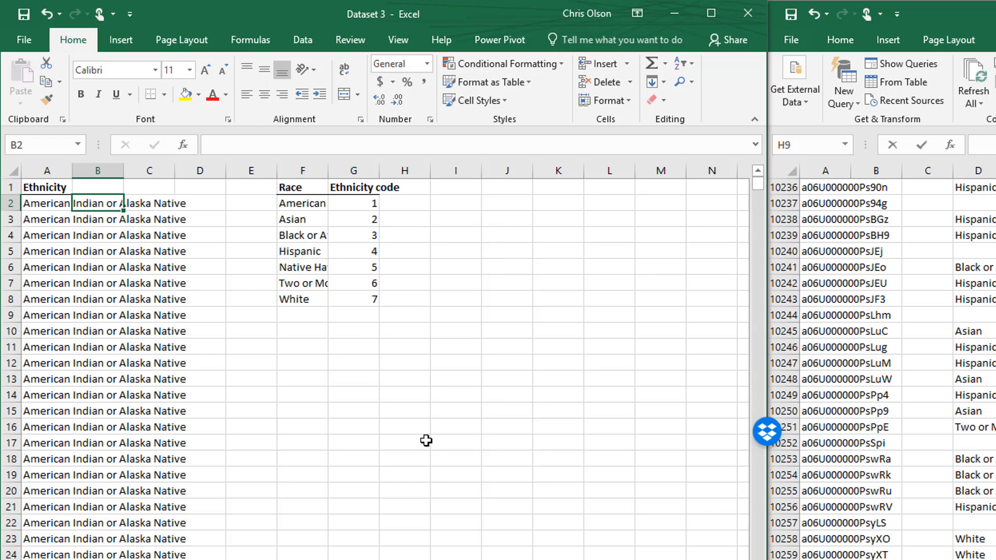
Build the formula =VLOOKUP(A2,F2:G8,2,FALSE) in B2 to look up the ethnicity code with an exact match
text(=vl)
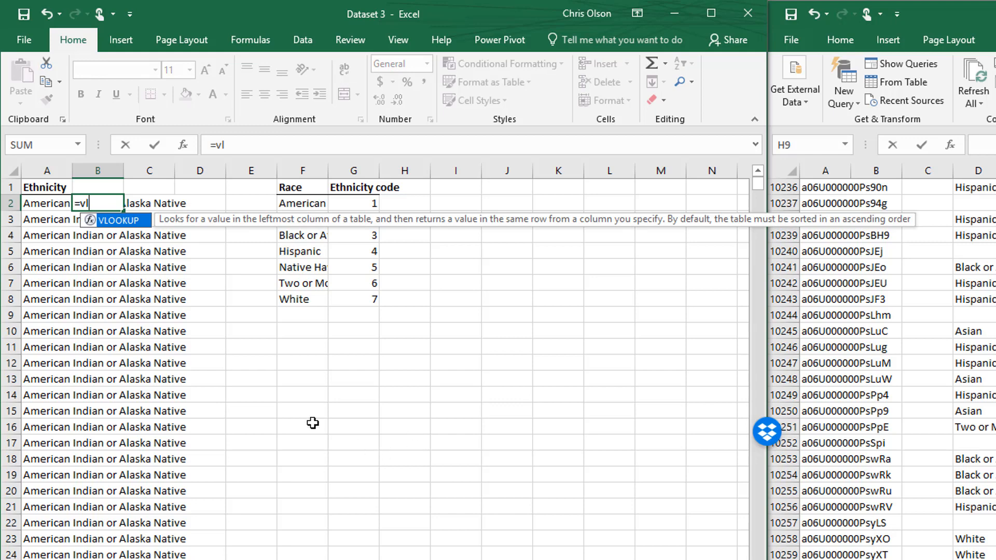
double_click(119, 221)
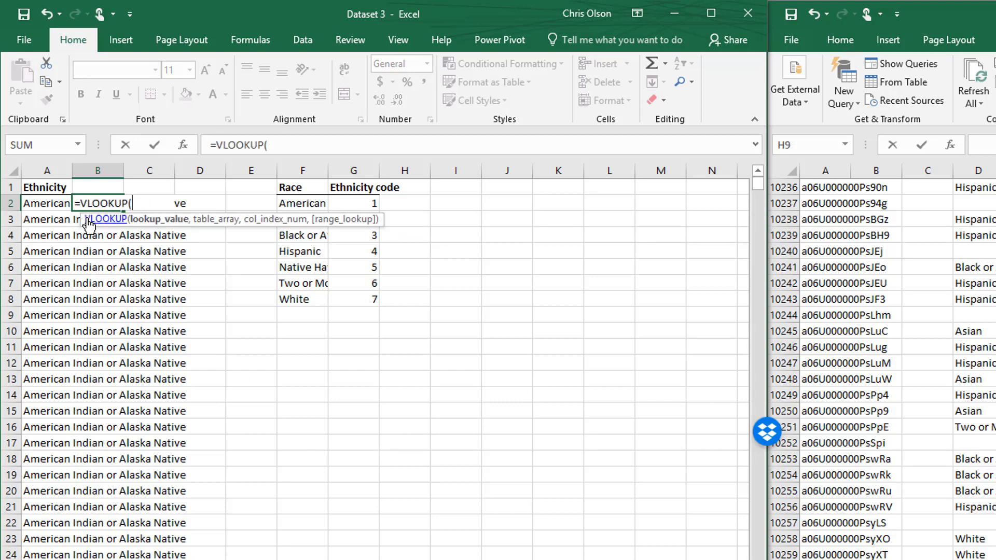
click(36, 205)
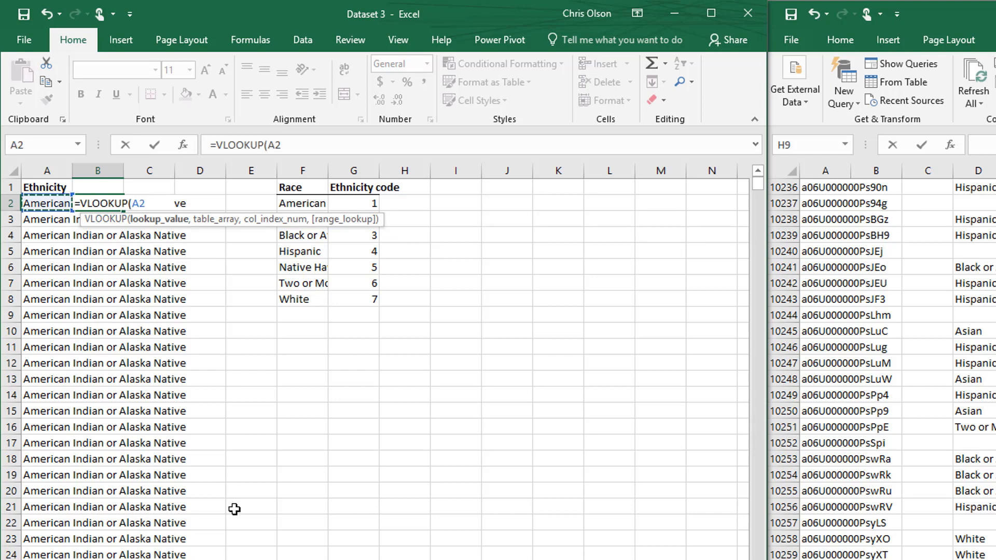
text(,)
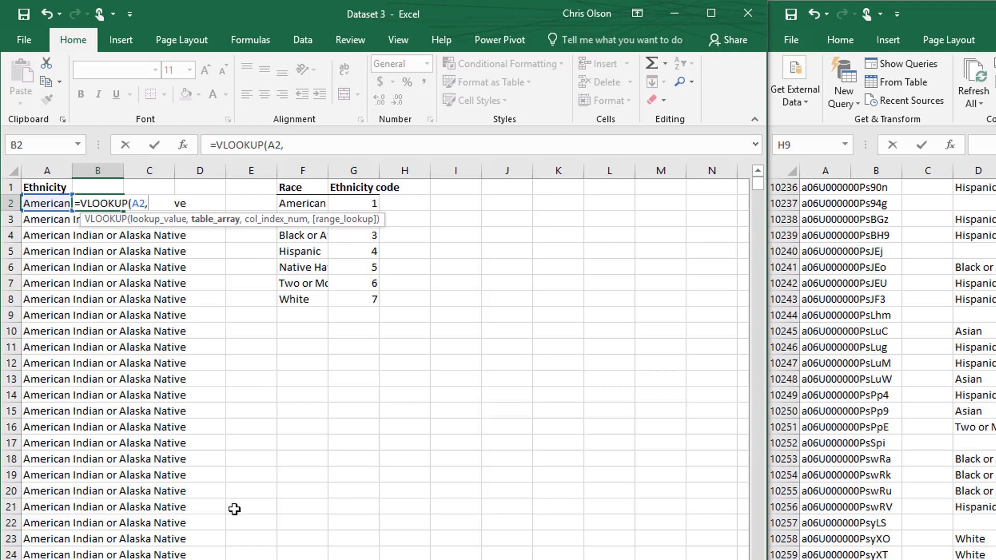
drag(297, 203, 347, 294)
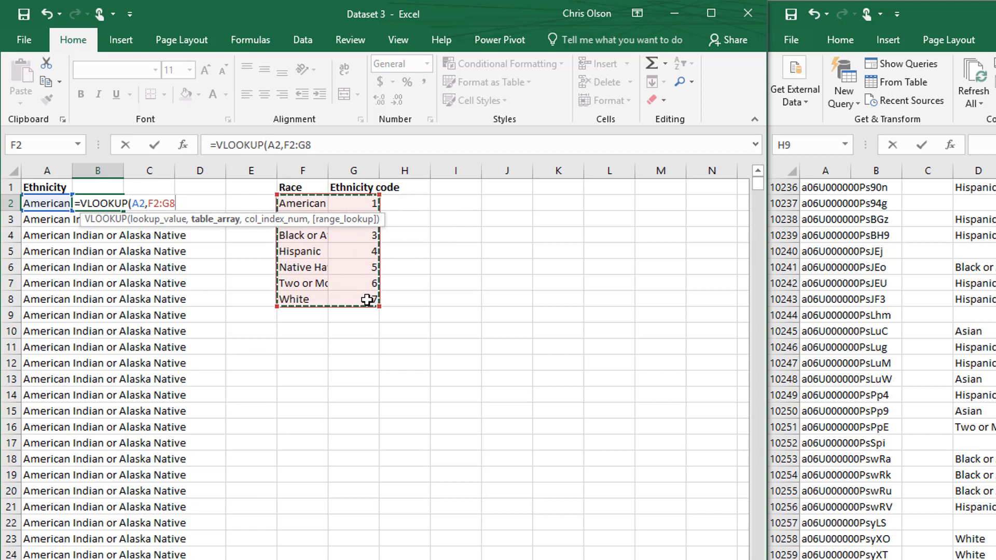
text(,2)
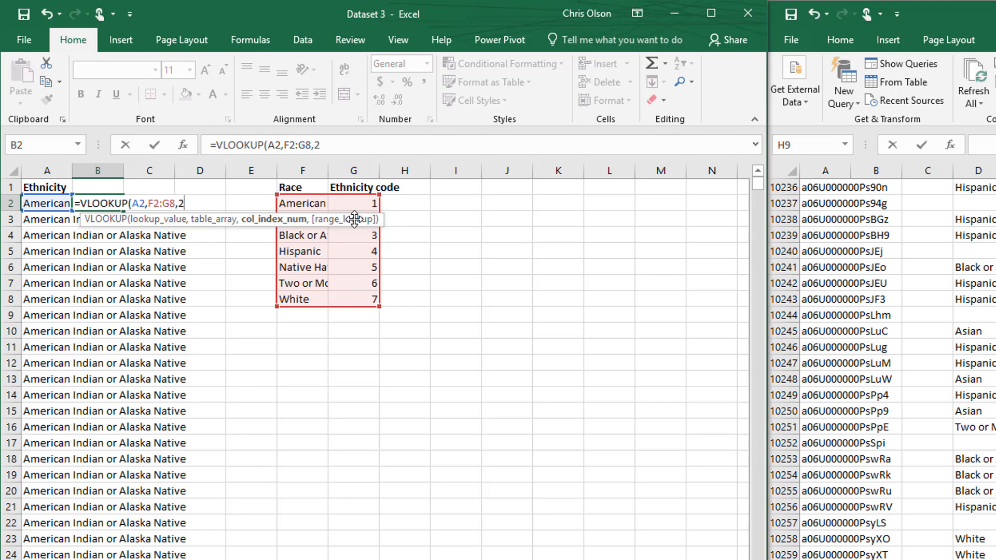
text(,)
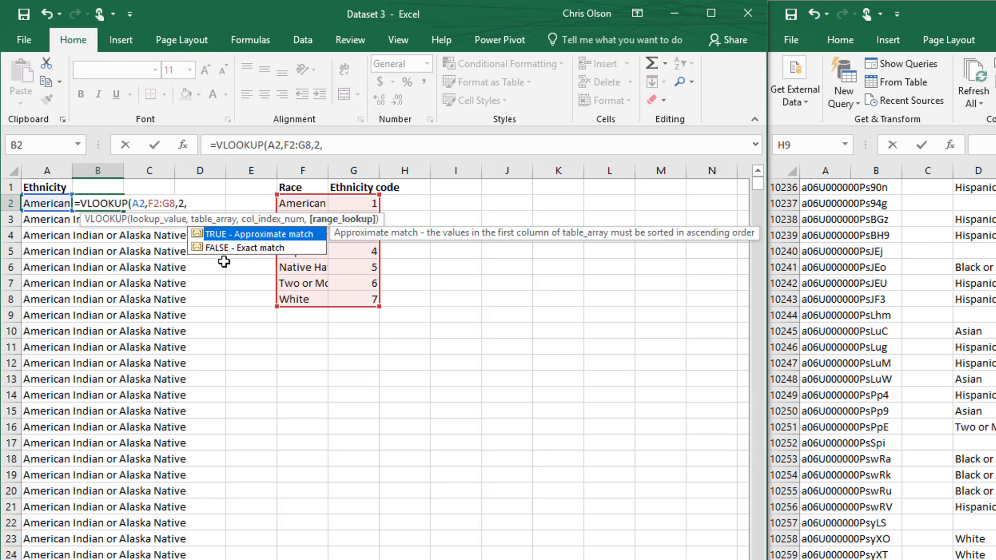
double_click(199, 248)
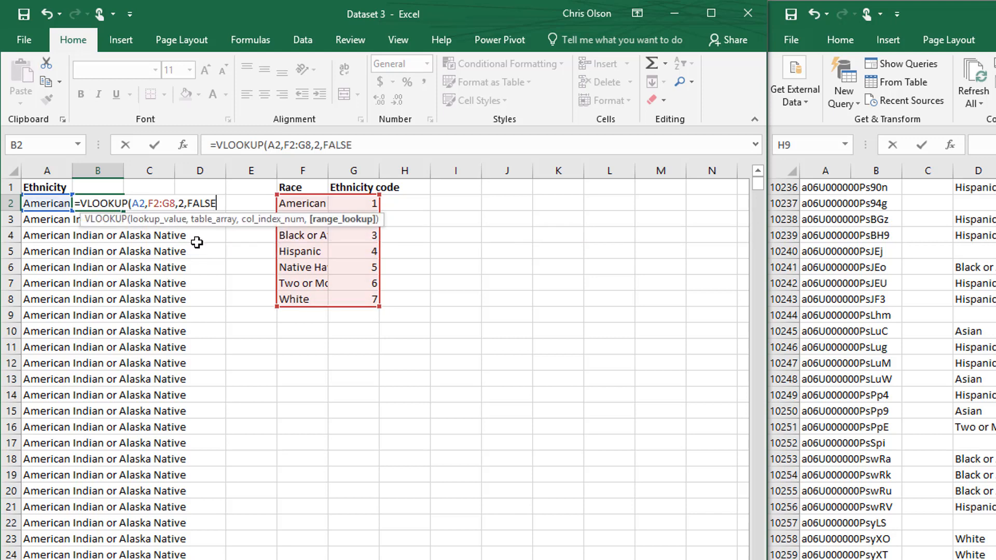
text())
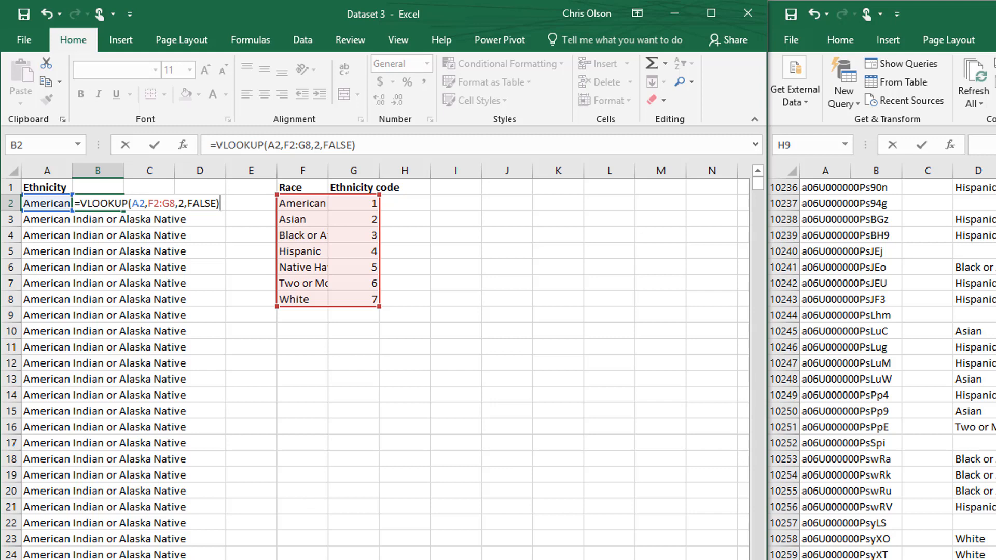
Make the lookup range in B2's formula absolute as $F$2:$G$8, and fill the formula down column B for all Ethnicity rows
click(292, 145)
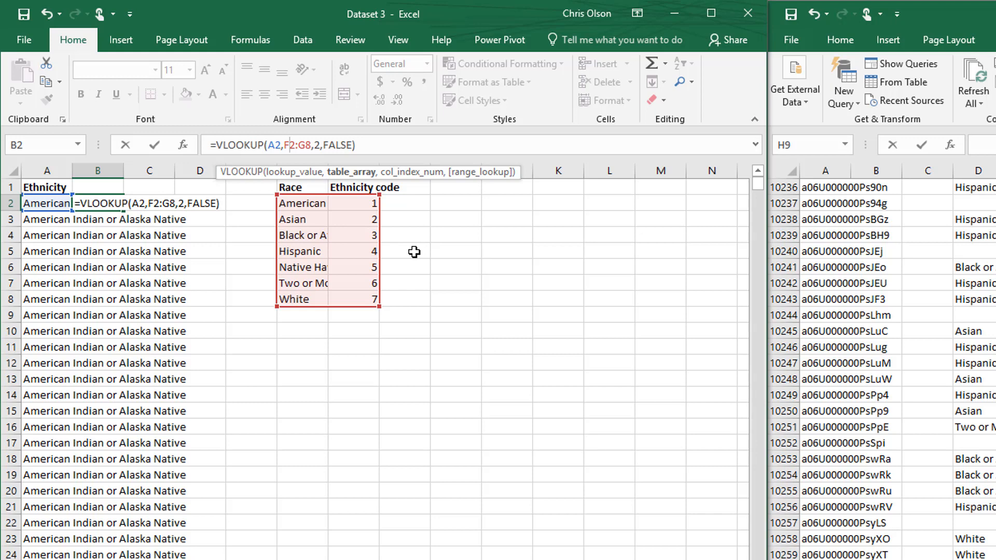
key(F4)
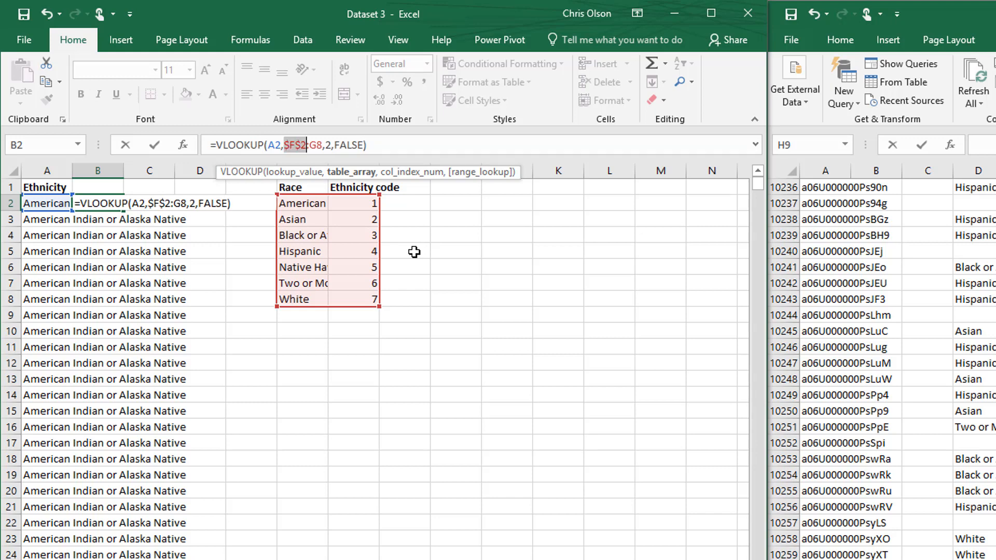
click(318, 145)
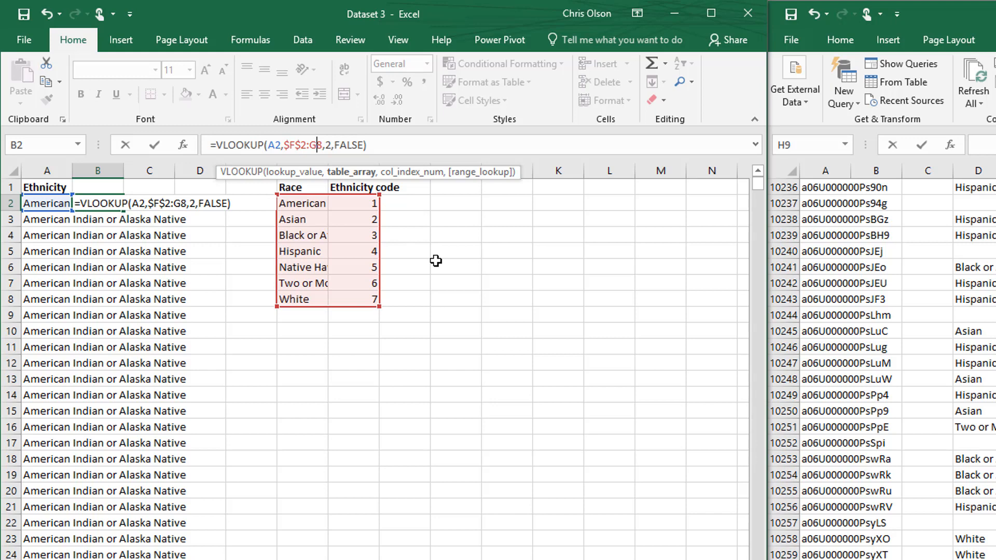
key(F4)
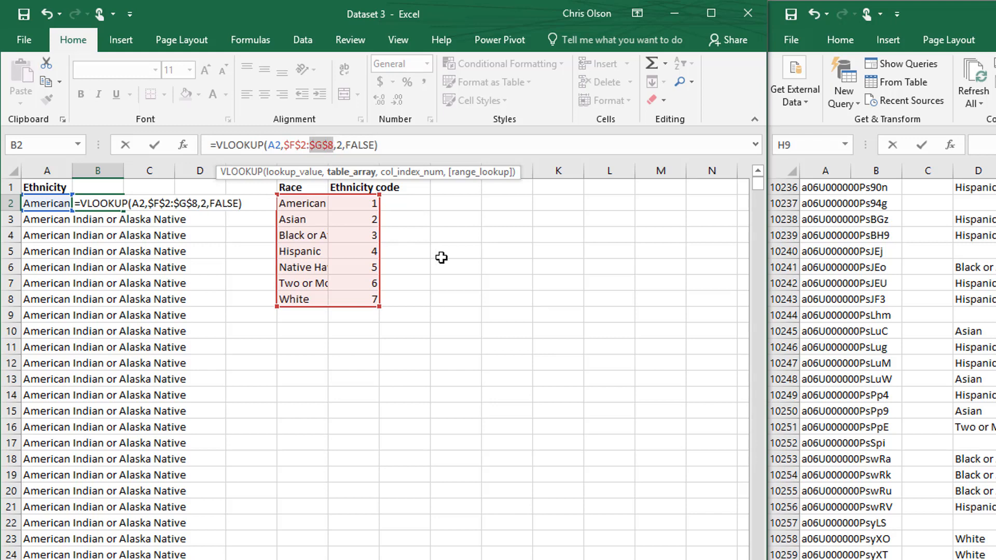
key(Return)
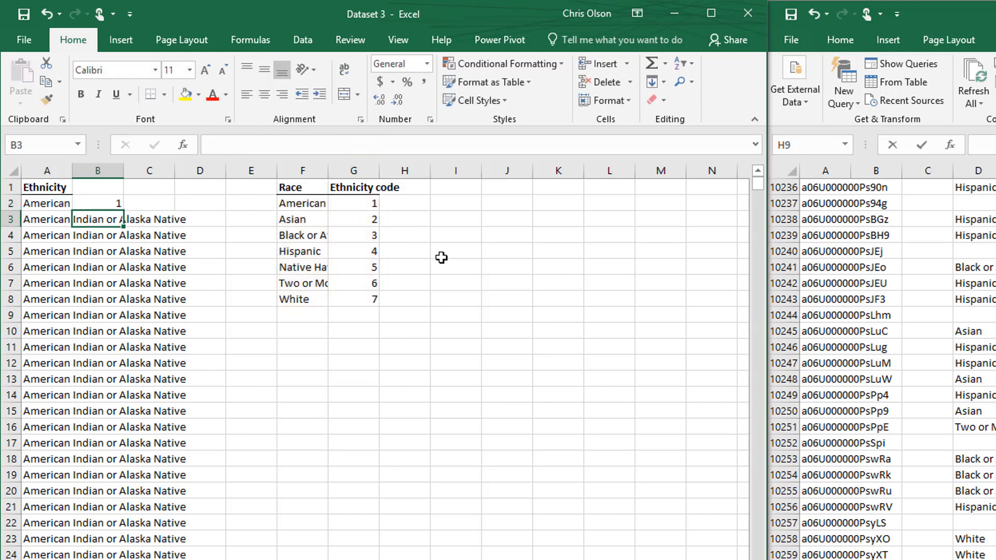
click(106, 204)
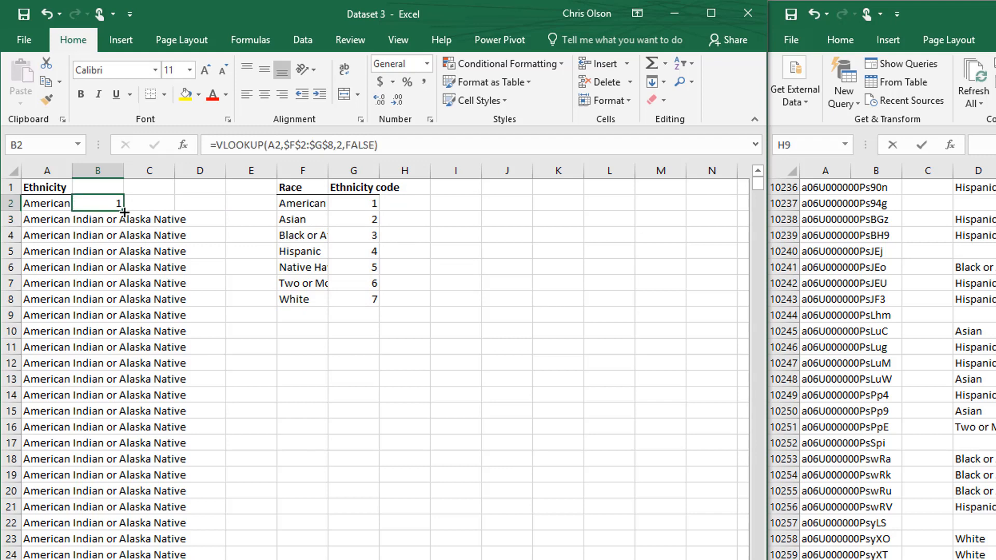
double_click(124, 212)
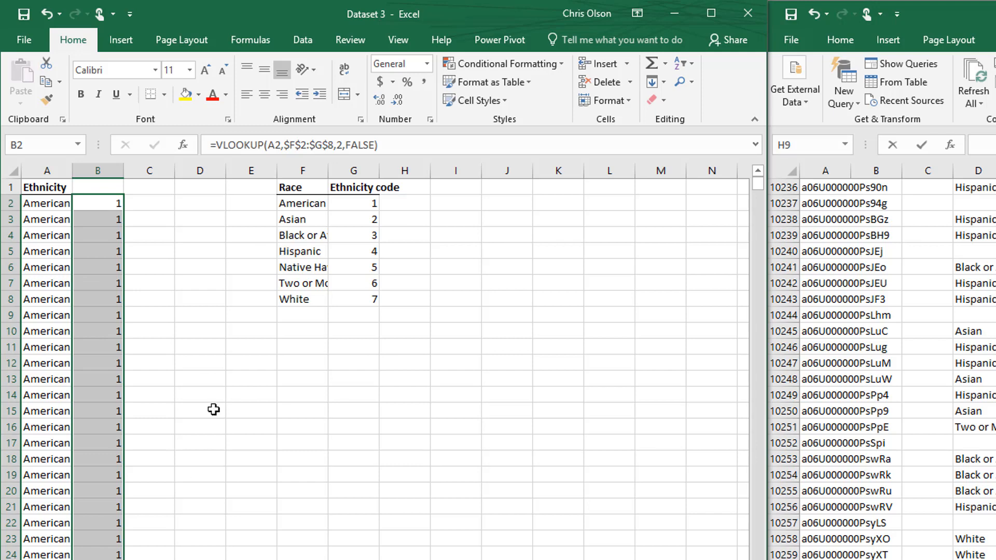
Replace all the VLOOKUP formulas in column B of Dataset 3, from B2 down, with their values
click(85, 218)
click(97, 207)
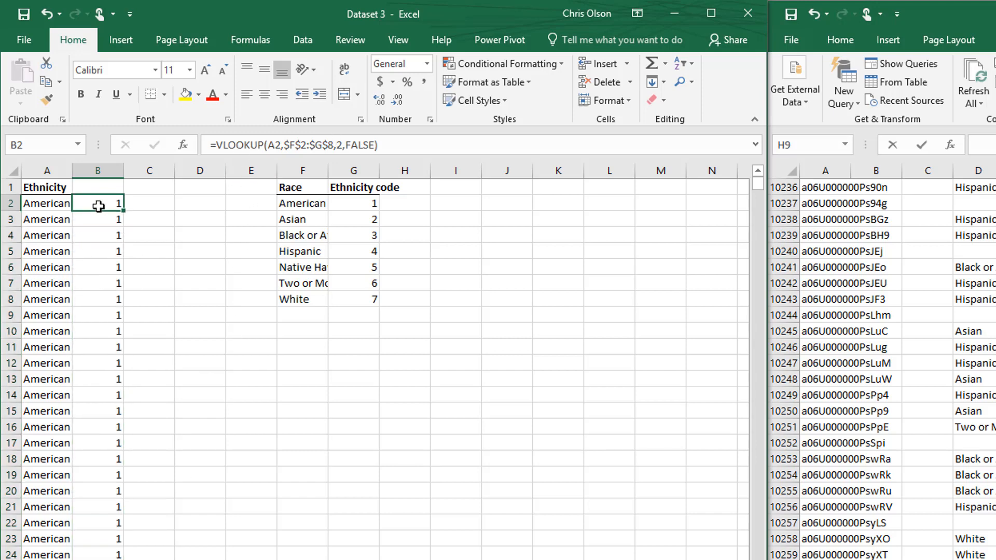
key(ctrl+shift+Down)
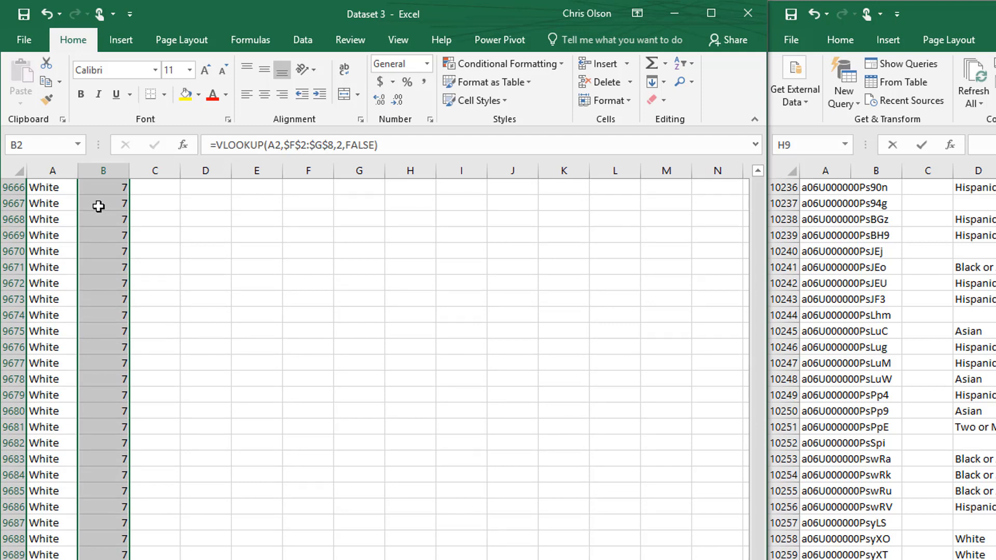
key(ctrl+c)
scroll(99, 206, up, 20)
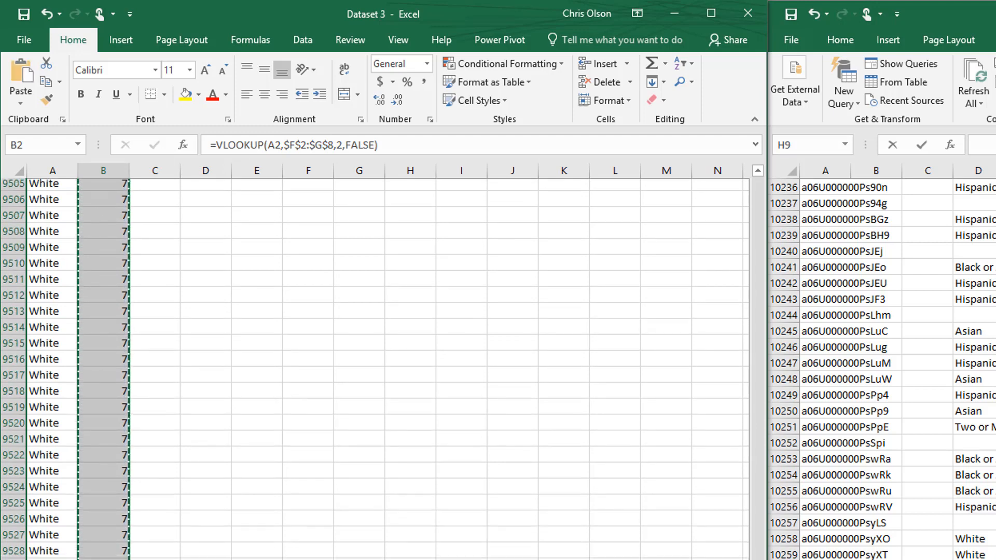
drag(755, 544, 755, 179)
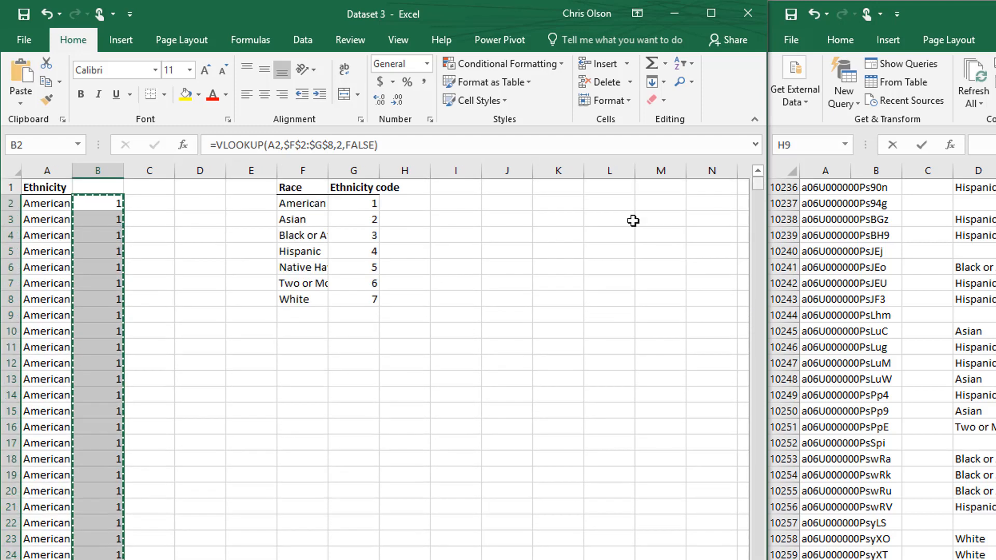
click(104, 203)
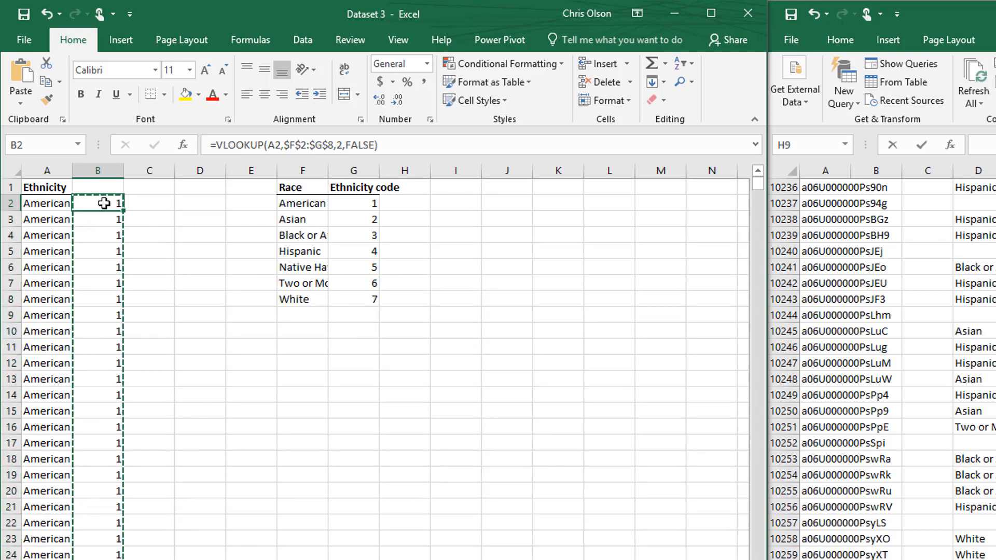
right_click(104, 203)
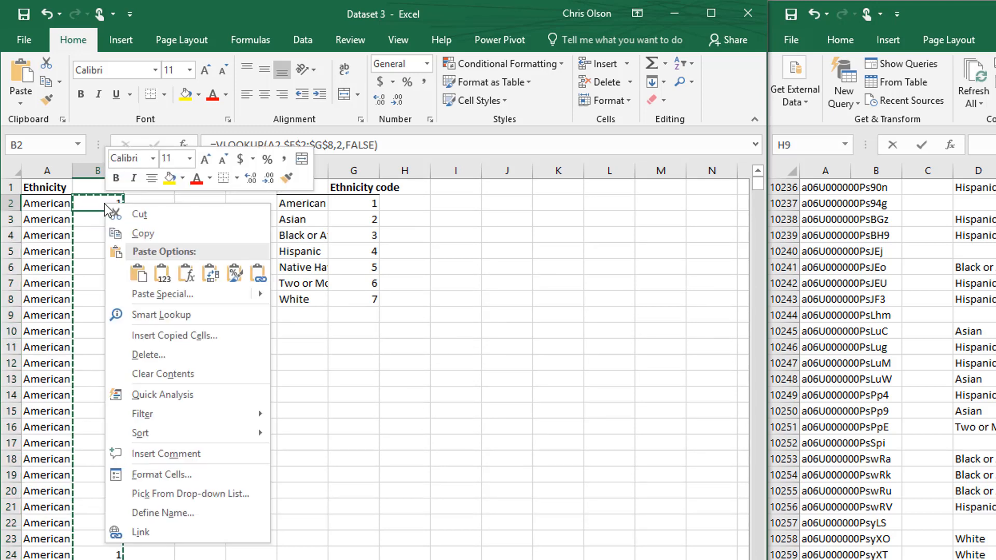
click(162, 275)
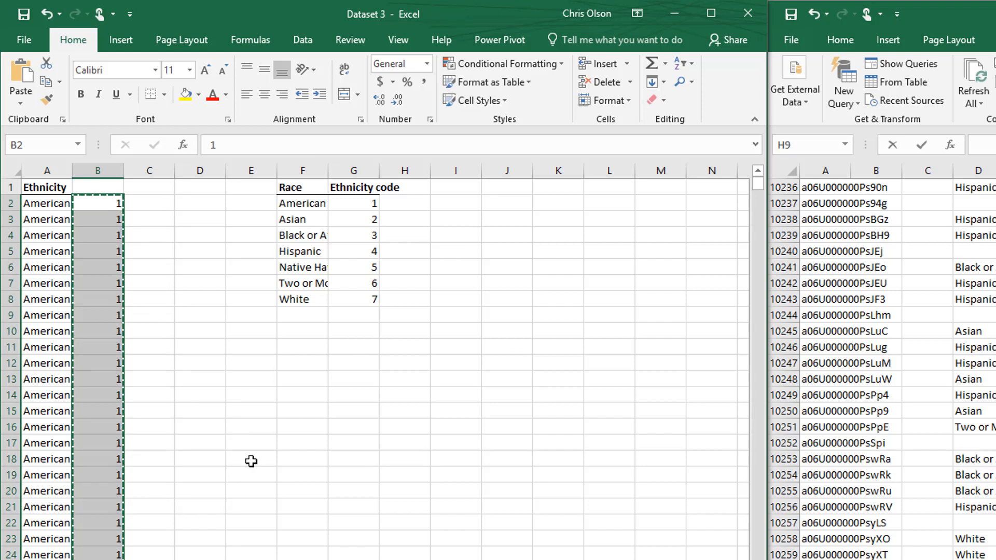